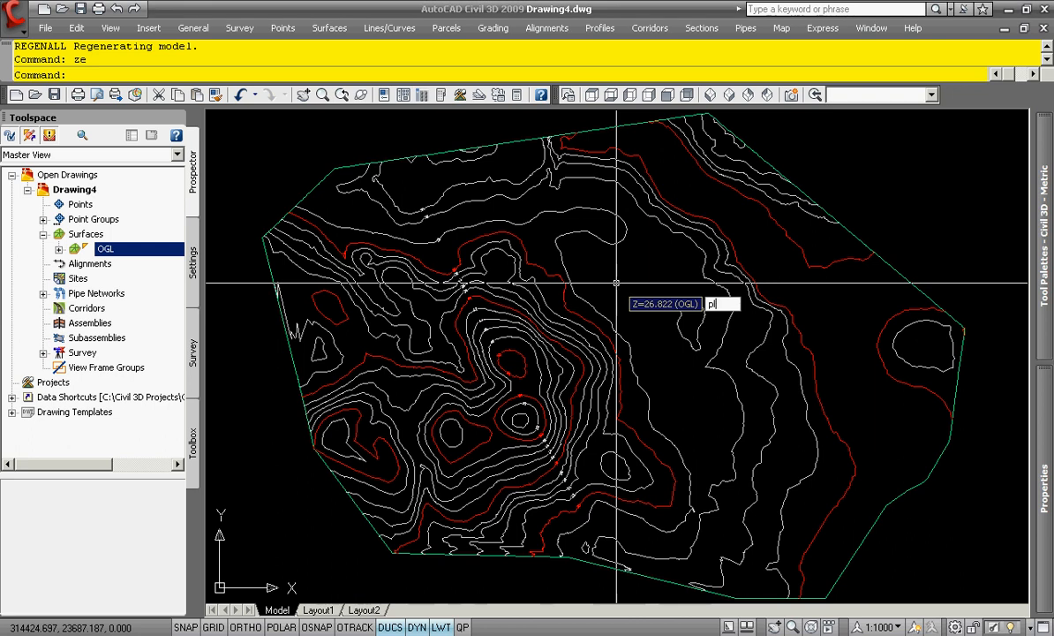
# Draw a closed four-sided polyline about 220 m by 287 m over the hills in the surface's western half and inspect its properties
pyautogui.click(431, 249)
pyautogui.click(618, 249)
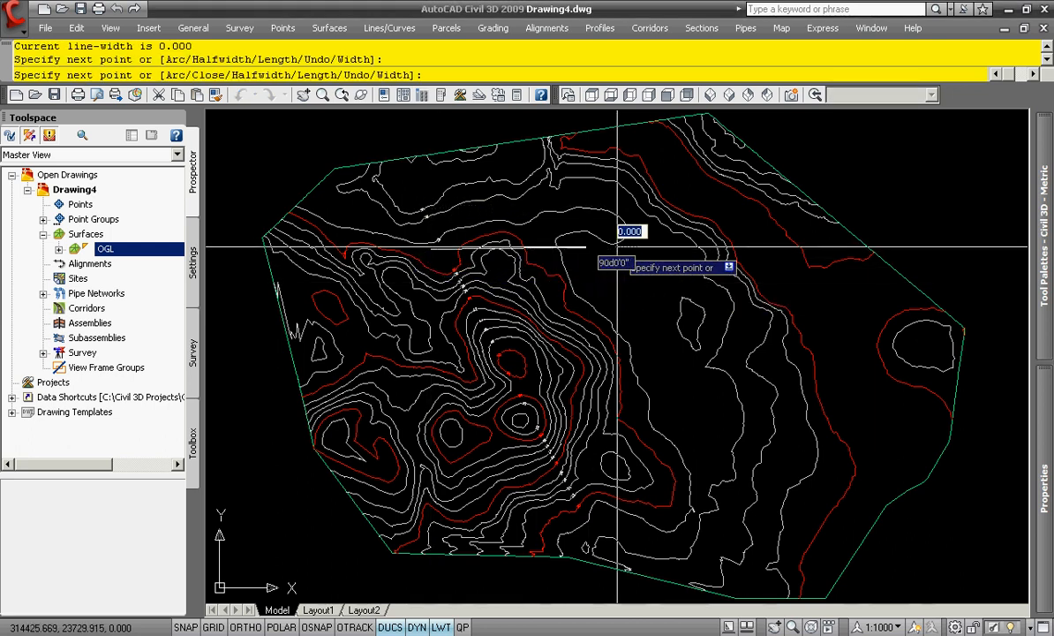
pyautogui.click(631, 488)
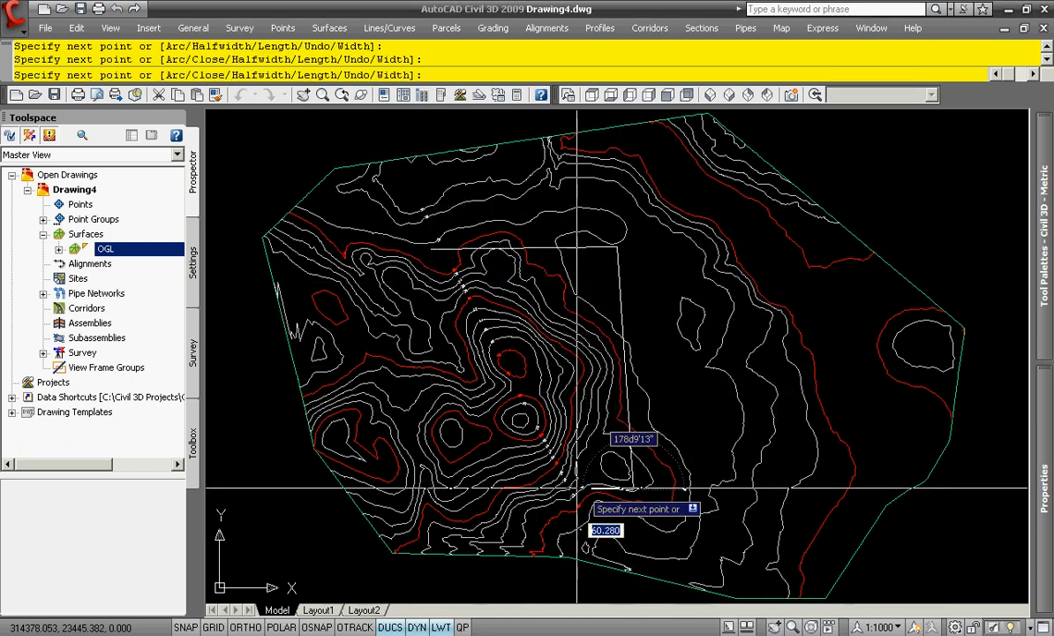
pyautogui.click(441, 487)
pyautogui.write('c')
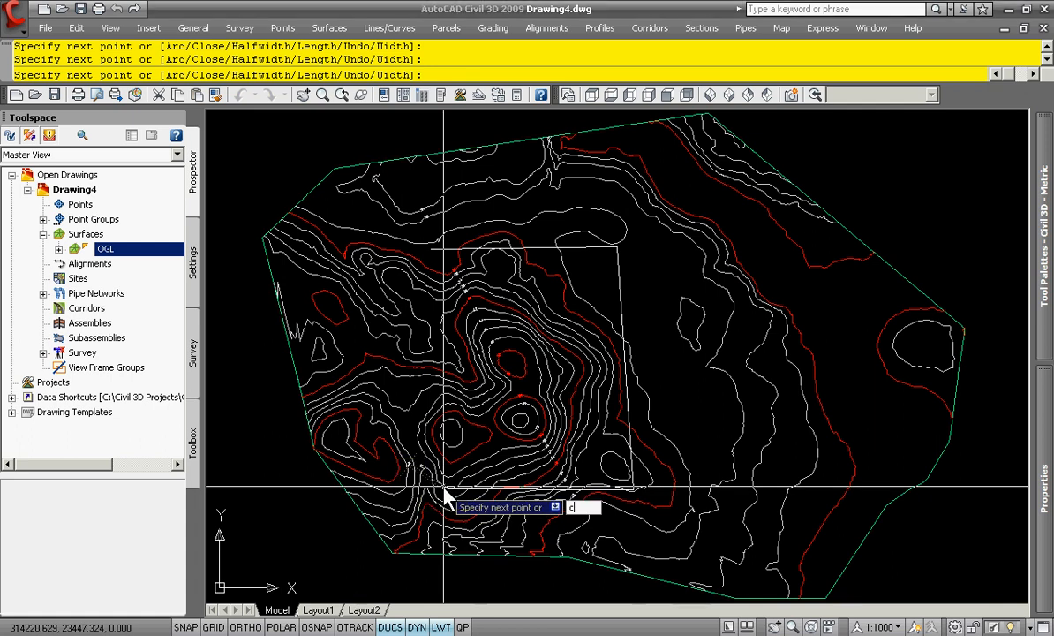
pyautogui.press('Return')
pyautogui.click(583, 249)
pyautogui.moveTo(1042, 477)
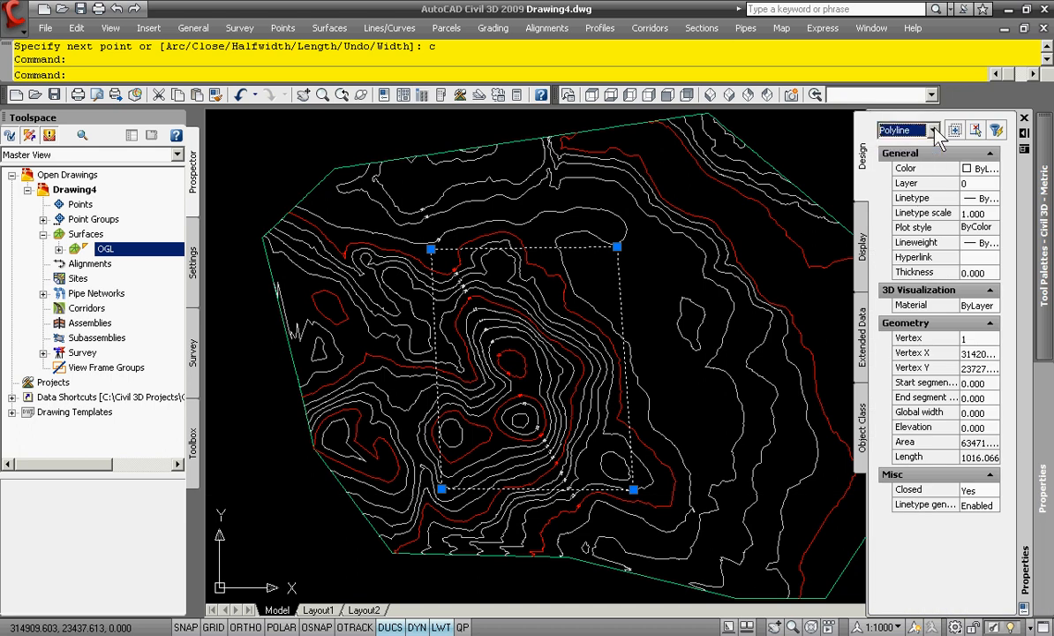
pyautogui.press('Escape')
pyautogui.press('Escape')
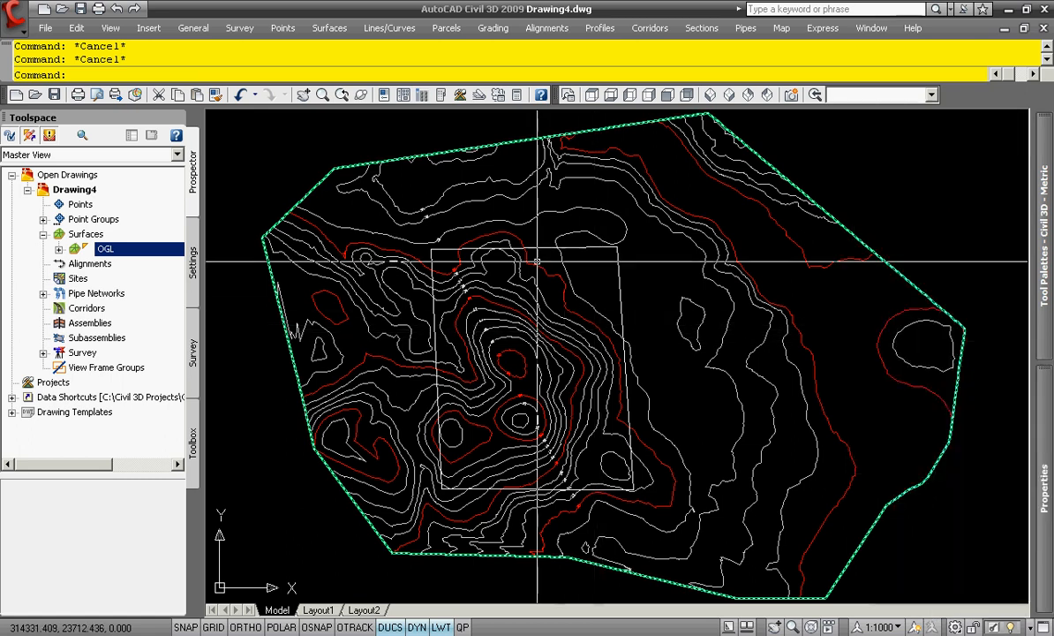
# Create a Site 1 parcel from the four-sided polyline, with a name and square-meter area label style and automatic segment labels
pyautogui.moveTo(522, 288); pyautogui.dragTo(545, 260, button='middle')
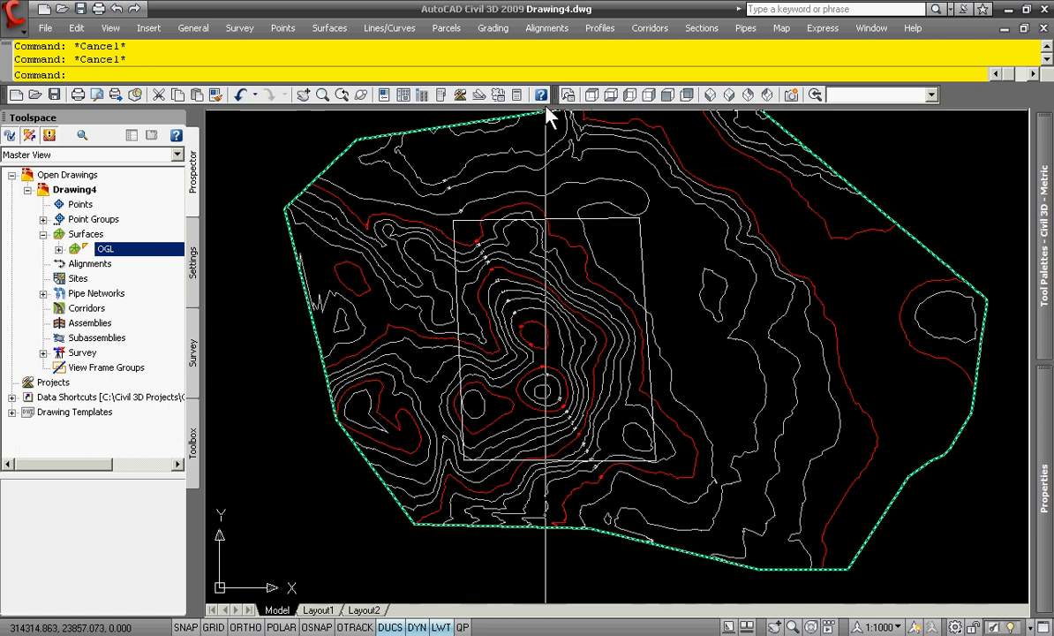
pyautogui.click(460, 27)
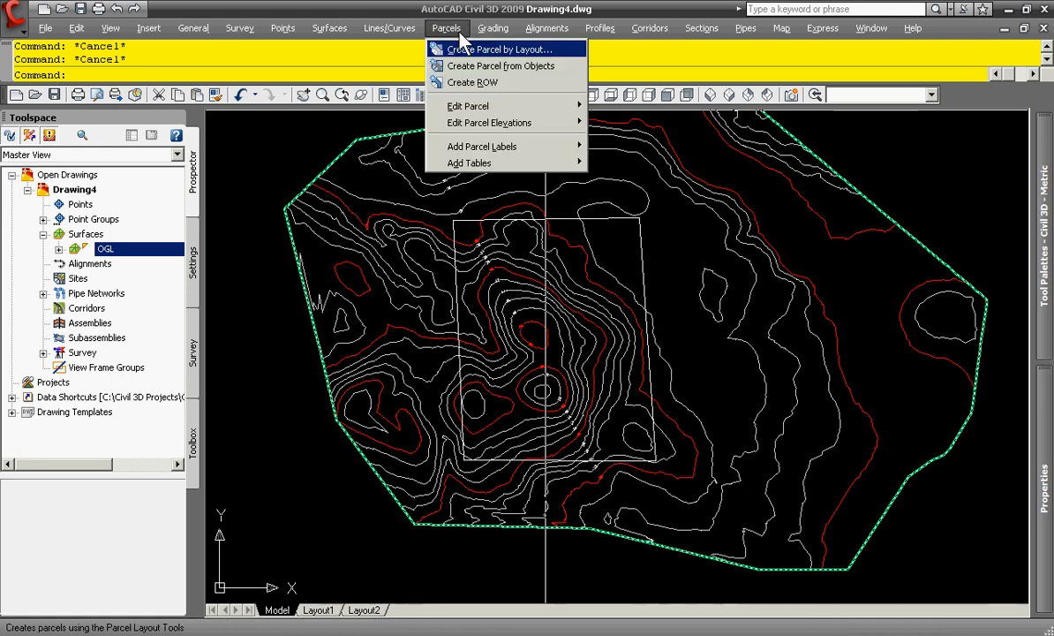
pyautogui.click(521, 65)
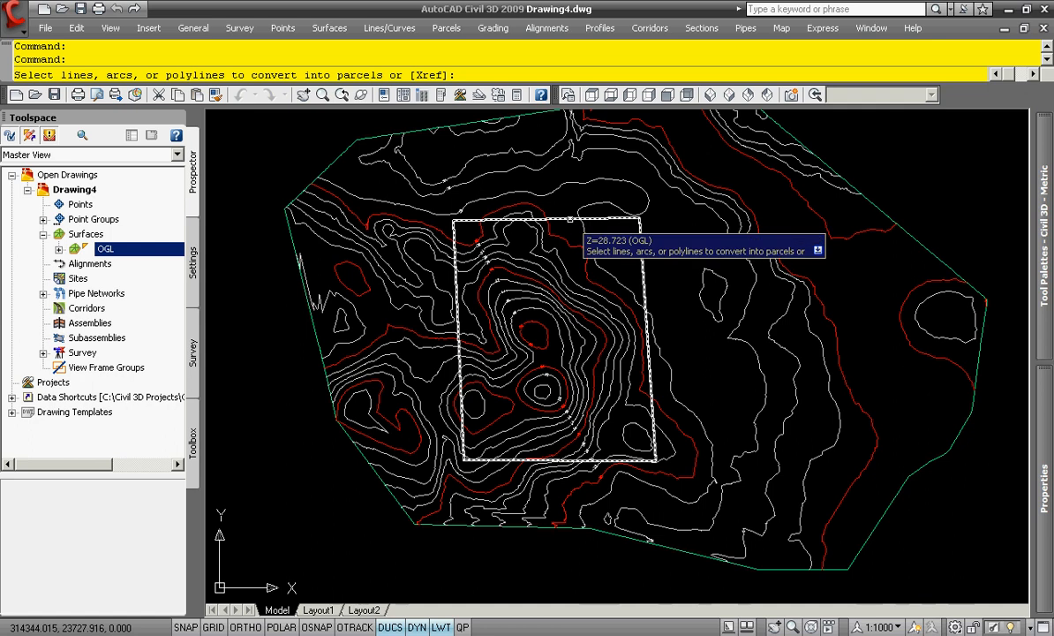
pyautogui.click(570, 217)
pyautogui.rightClick(569, 217)
pyautogui.click(590, 229)
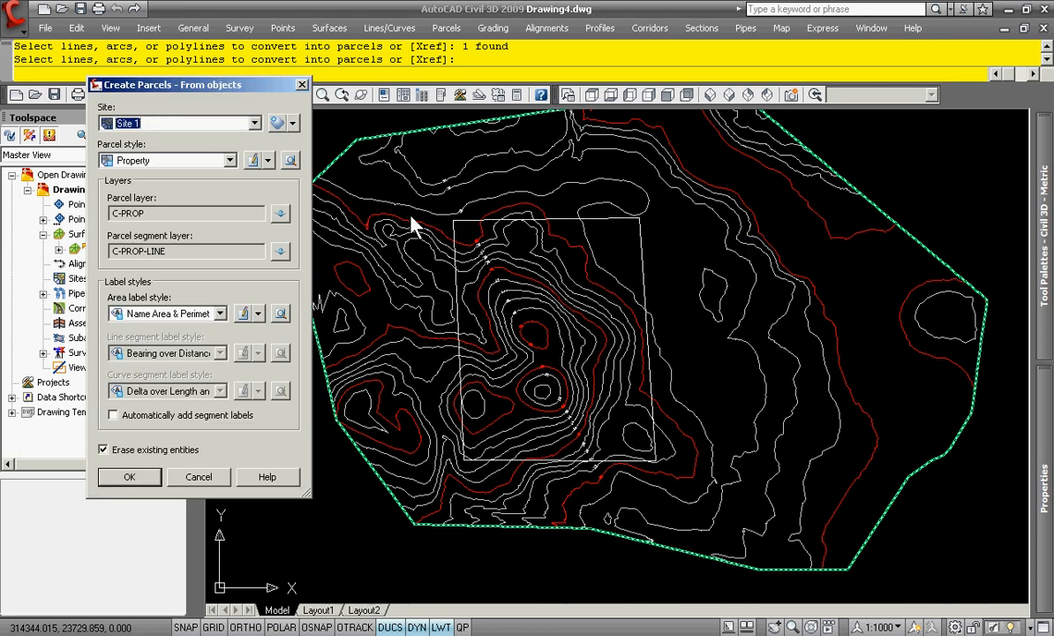
pyautogui.click(219, 314)
pyautogui.click(222, 343)
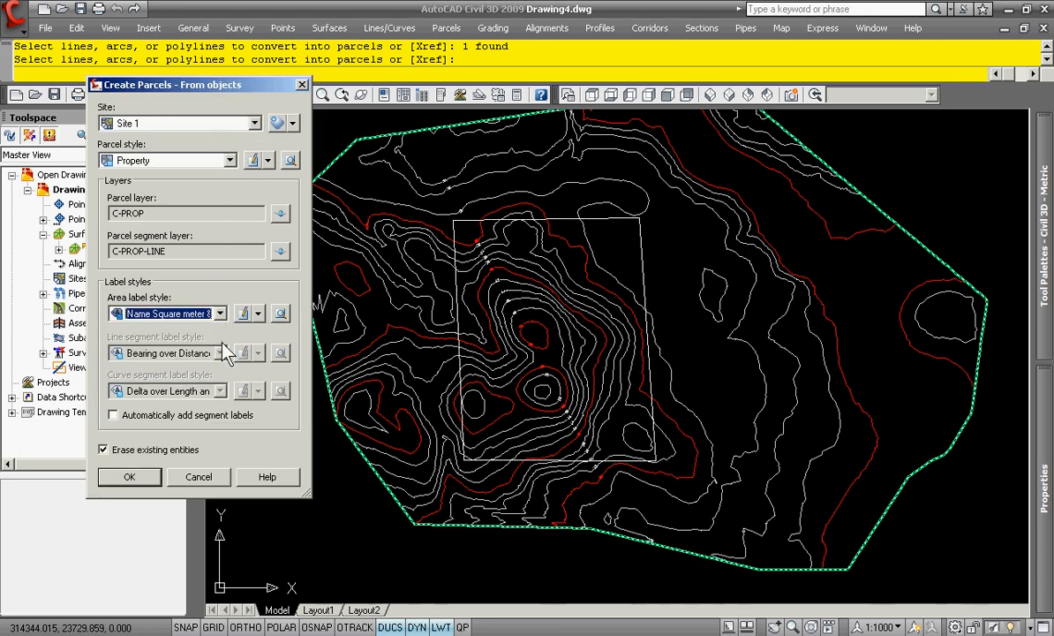
pyautogui.click(171, 417)
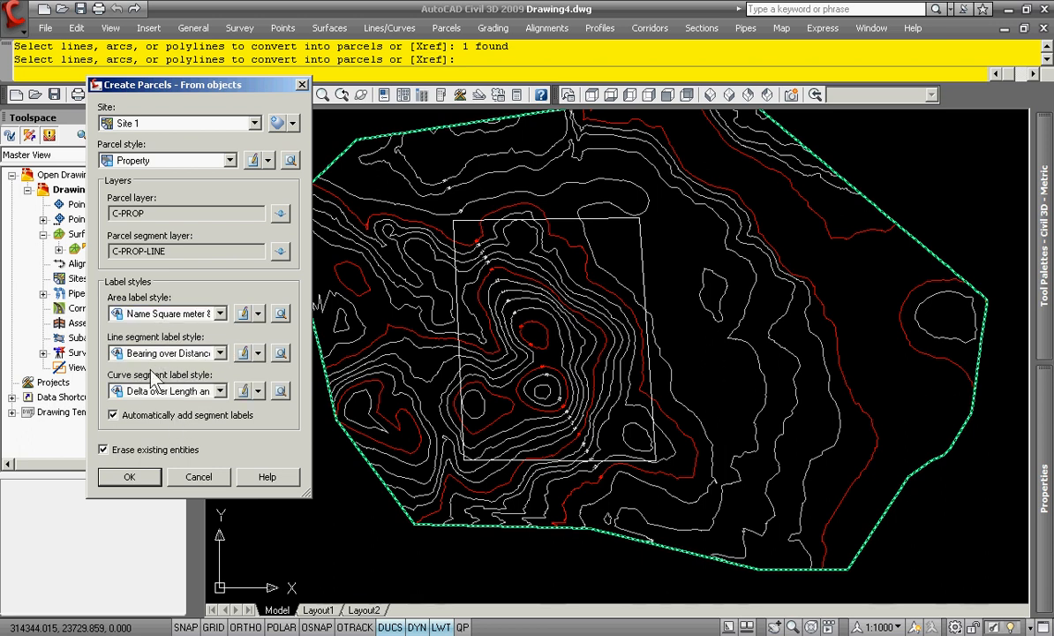
pyautogui.click(129, 477)
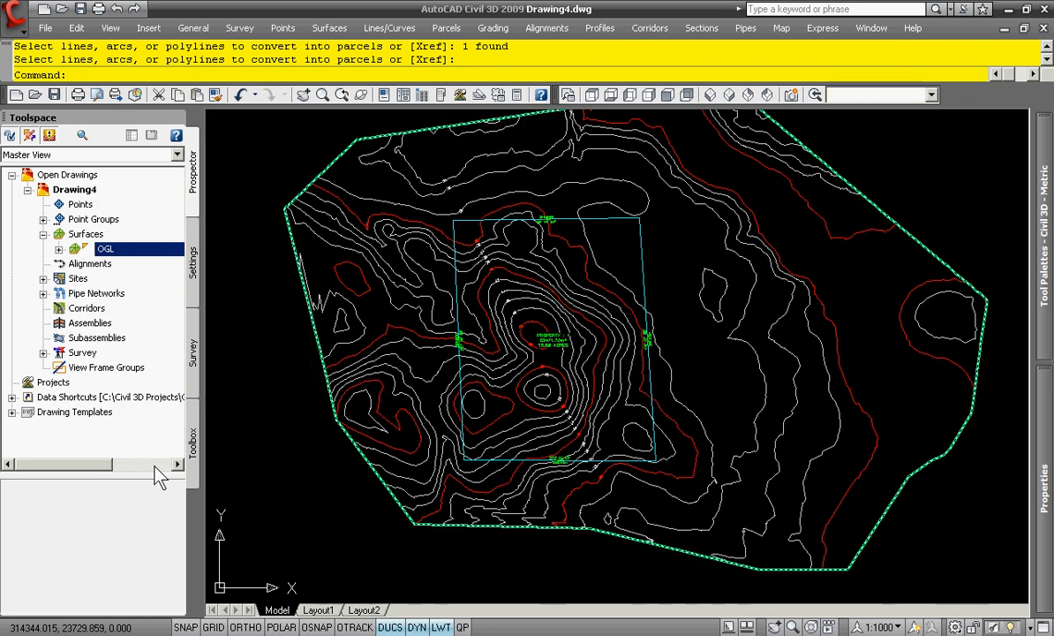
# Examine the parcel's area label and the bearing and distance labels along its boundary
pyautogui.scroll(4, 558, 340)
pyautogui.scroll(5, 558, 340)
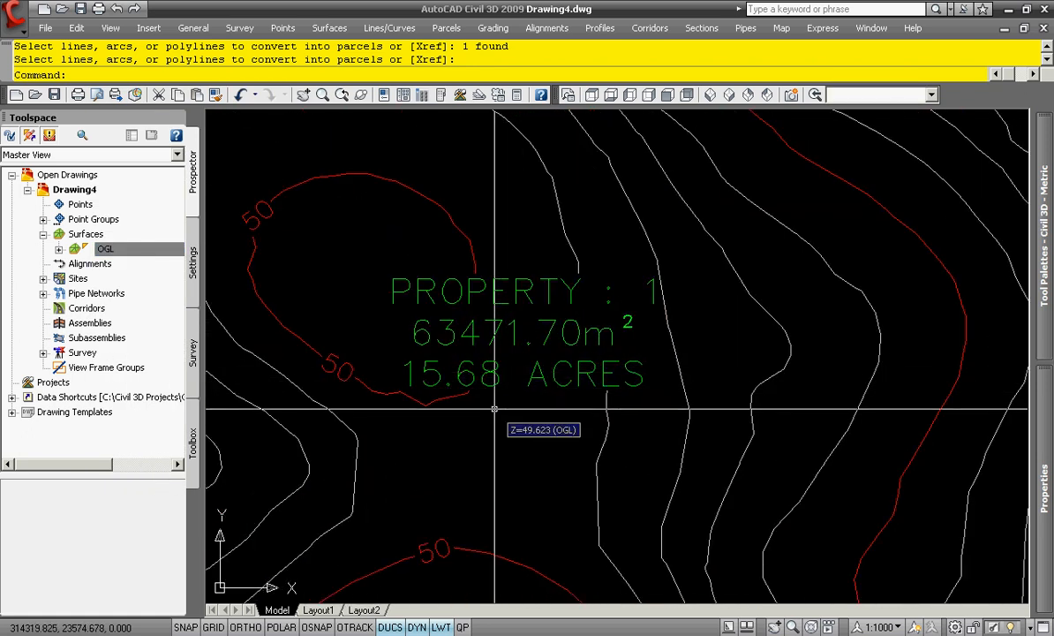
pyautogui.scroll(-5, 495, 409)
pyautogui.scroll(6, 727, 408)
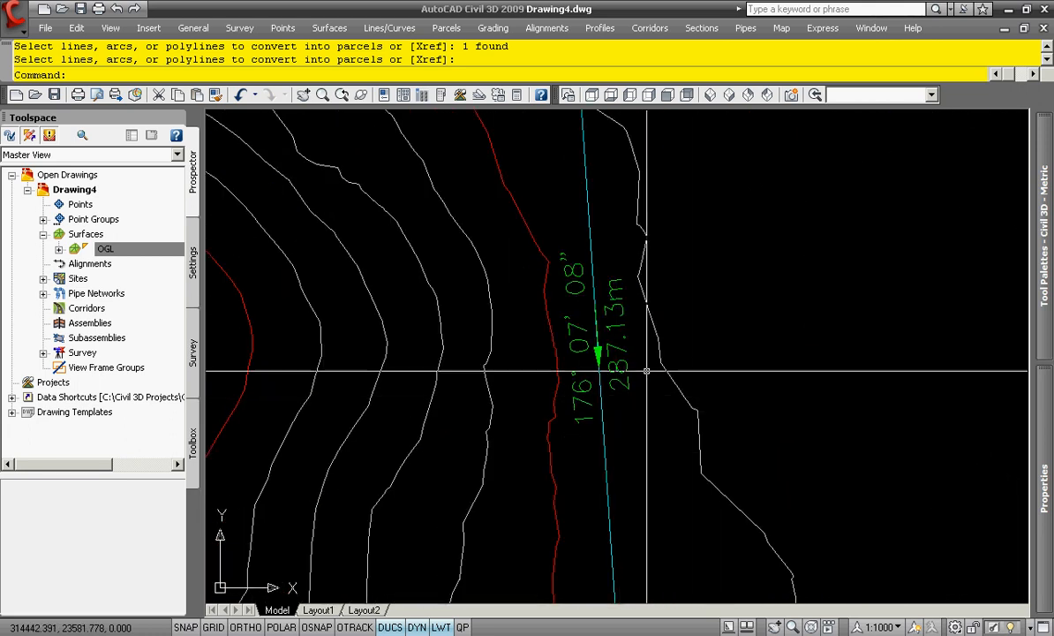
pyautogui.scroll(-8, 615, 369)
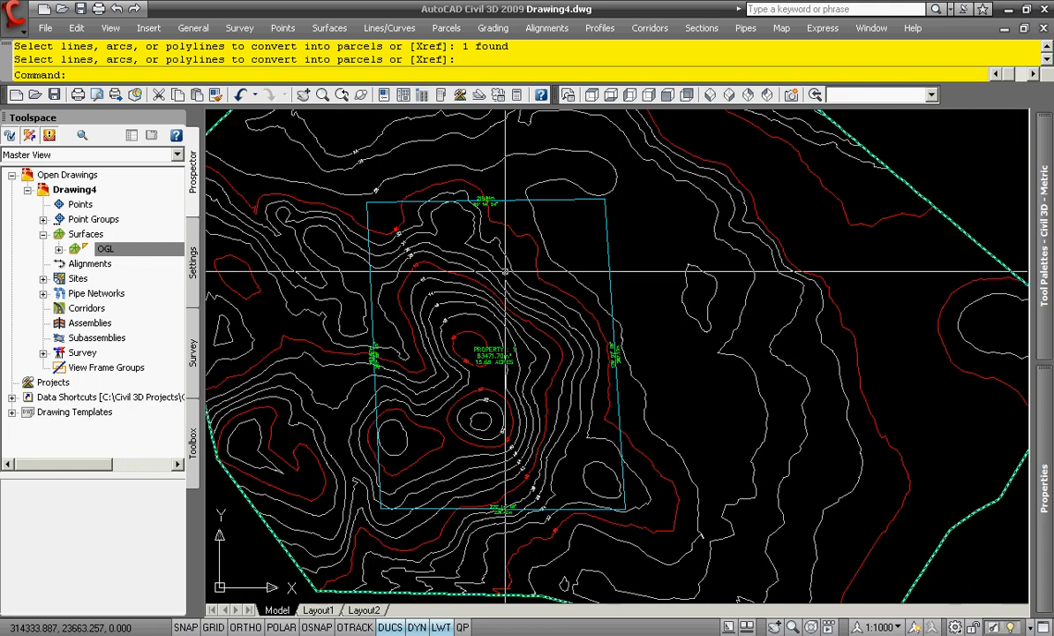
pyautogui.moveTo(615, 369); pyautogui.dragTo(671, 455, button='middle')
pyautogui.scroll(4, 464, 303)
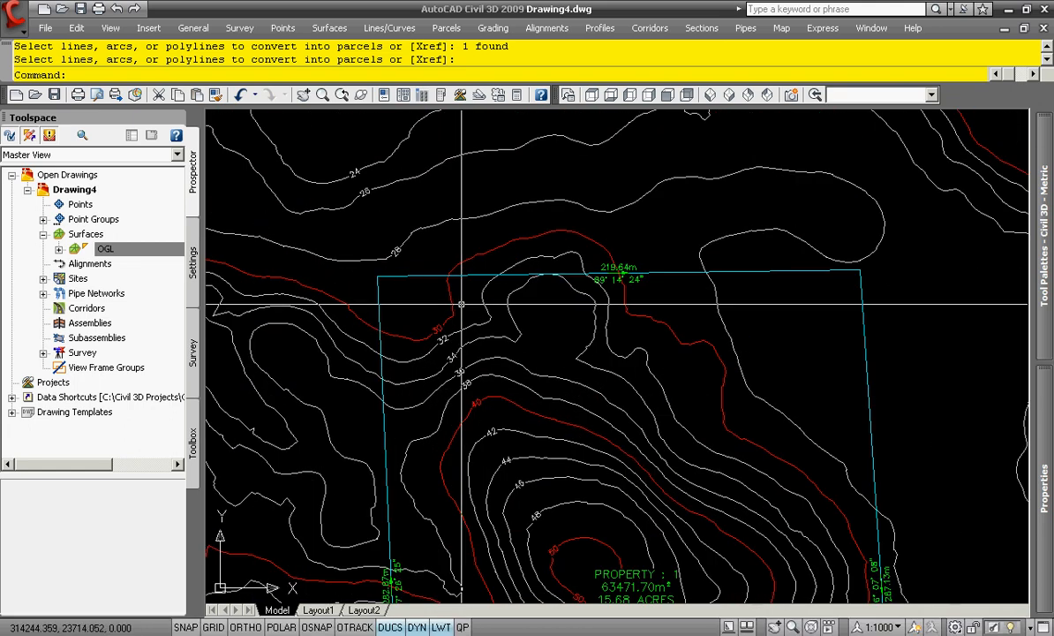
pyautogui.scroll(2, 375, 276)
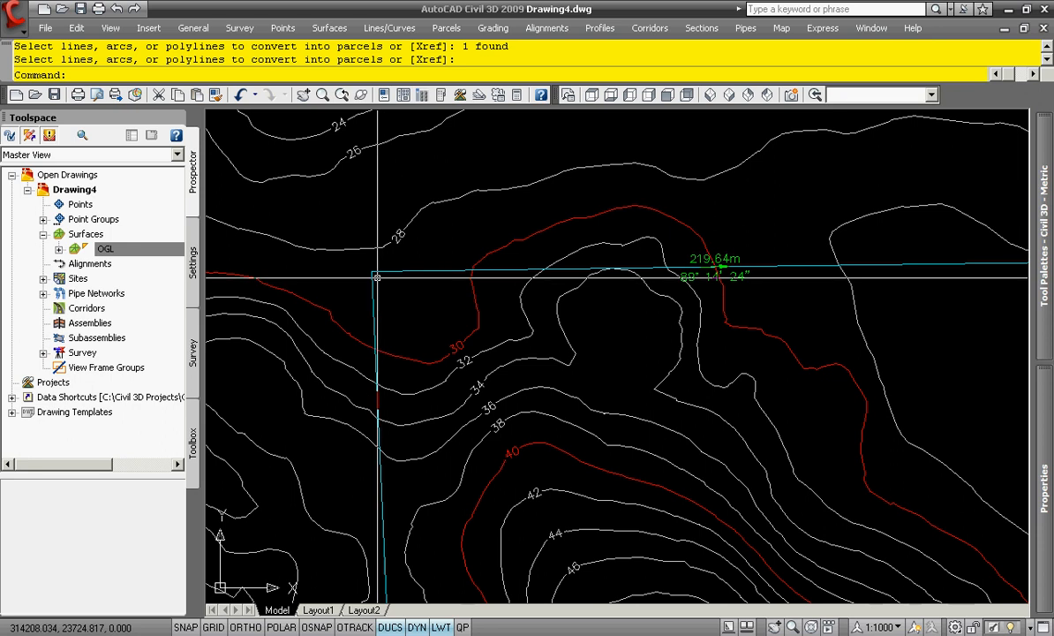
pyautogui.moveTo(745, 316); pyautogui.dragTo(549, 313, button='middle')
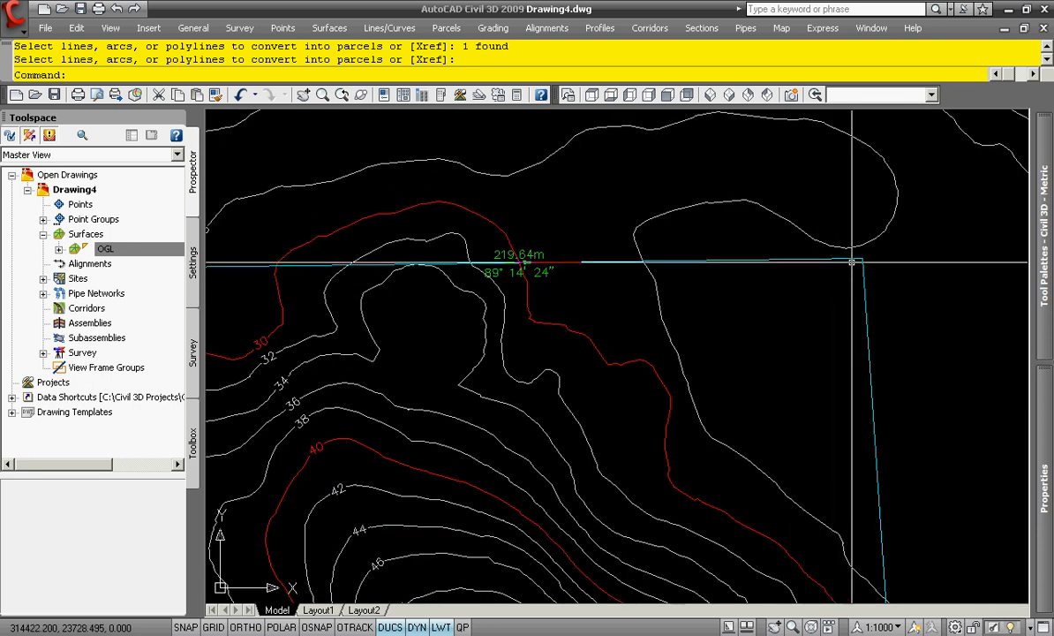
pyautogui.scroll(-3, 854, 264)
pyautogui.scroll(3, 822, 443)
pyautogui.scroll(-4, 810, 455)
pyautogui.scroll(3, 294, 457)
pyautogui.scroll(-7, 295, 458)
# Manually create points at the parcel's two northern corners, with object snap turned on
pyautogui.moveTo(377, 237); pyautogui.dragTo(531, 465, button='middle')
pyautogui.scroll(6, 475, 345)
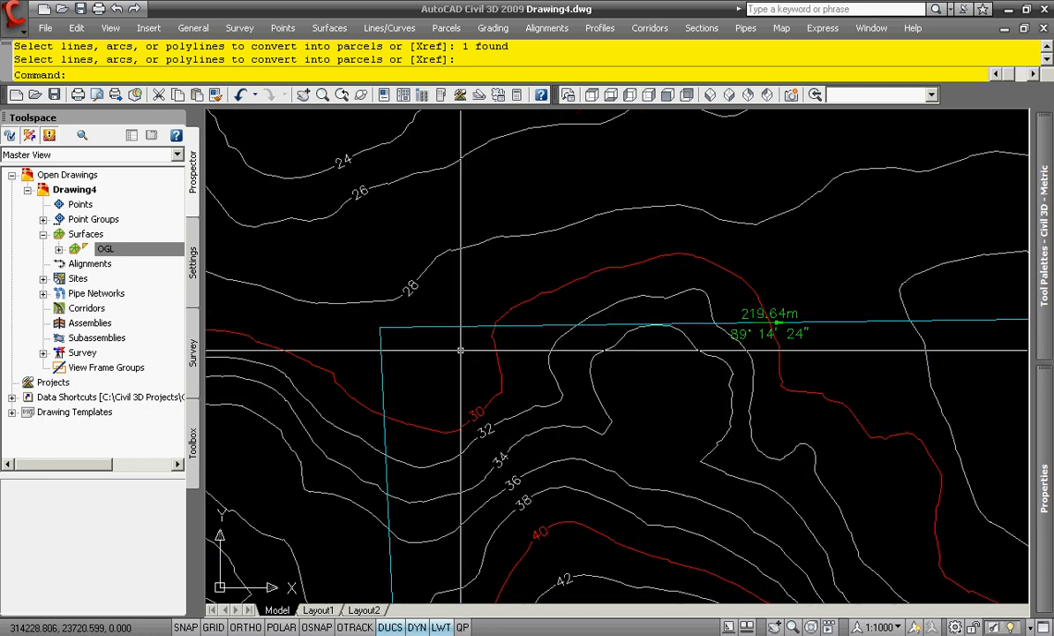
pyautogui.click(287, 32)
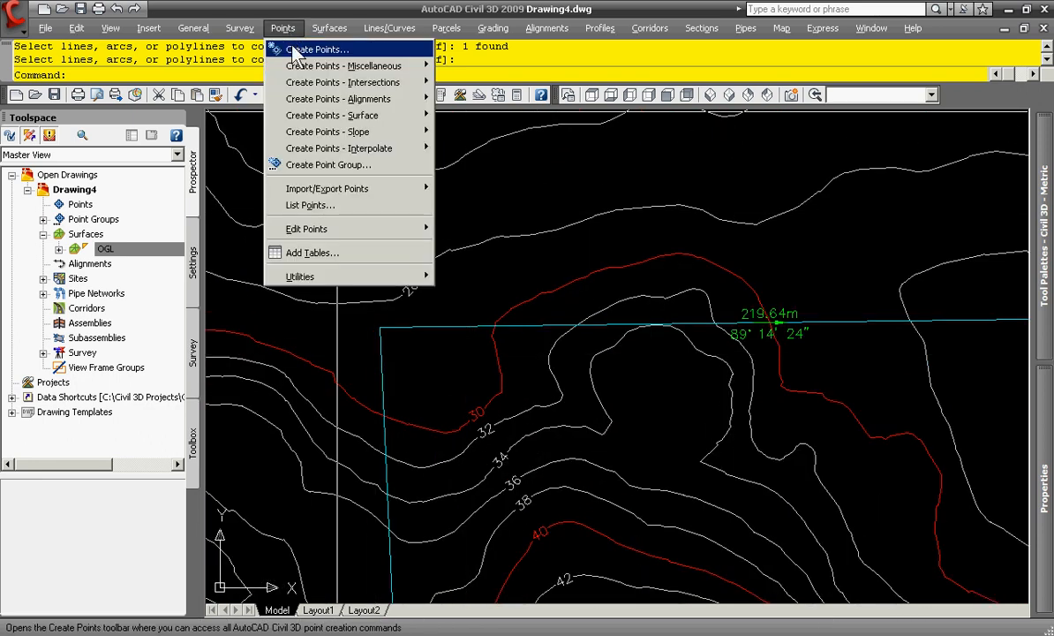
pyautogui.moveTo(318, 65)
pyautogui.click(445, 67)
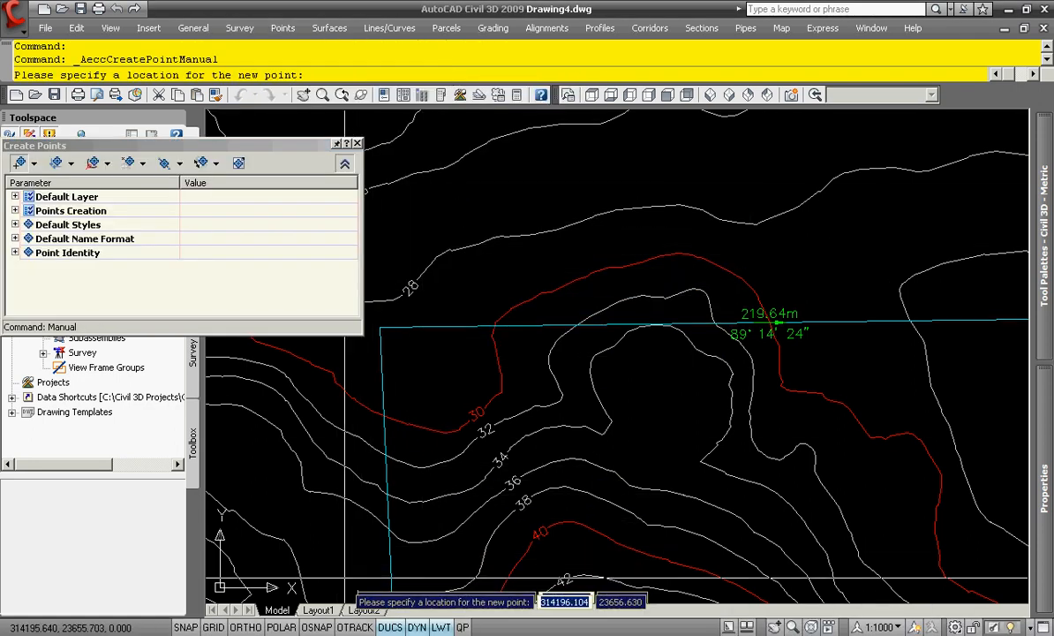
pyautogui.click(318, 627)
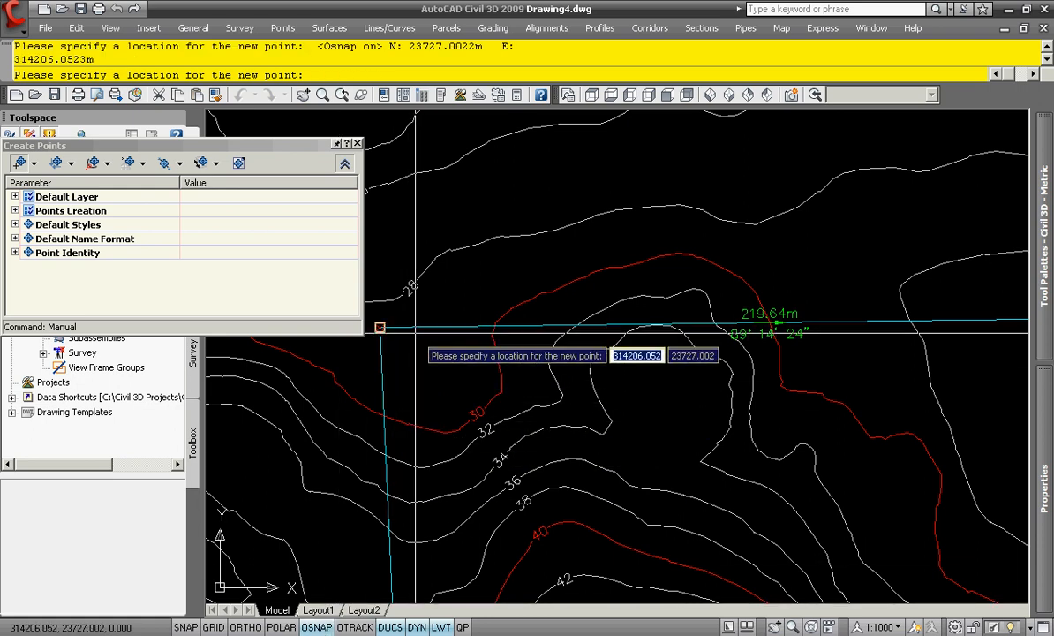
pyautogui.scroll(5, 414, 415)
pyautogui.scroll(2, 708, 345)
pyautogui.click(647, 309)
pyautogui.scroll(-4, 634, 341)
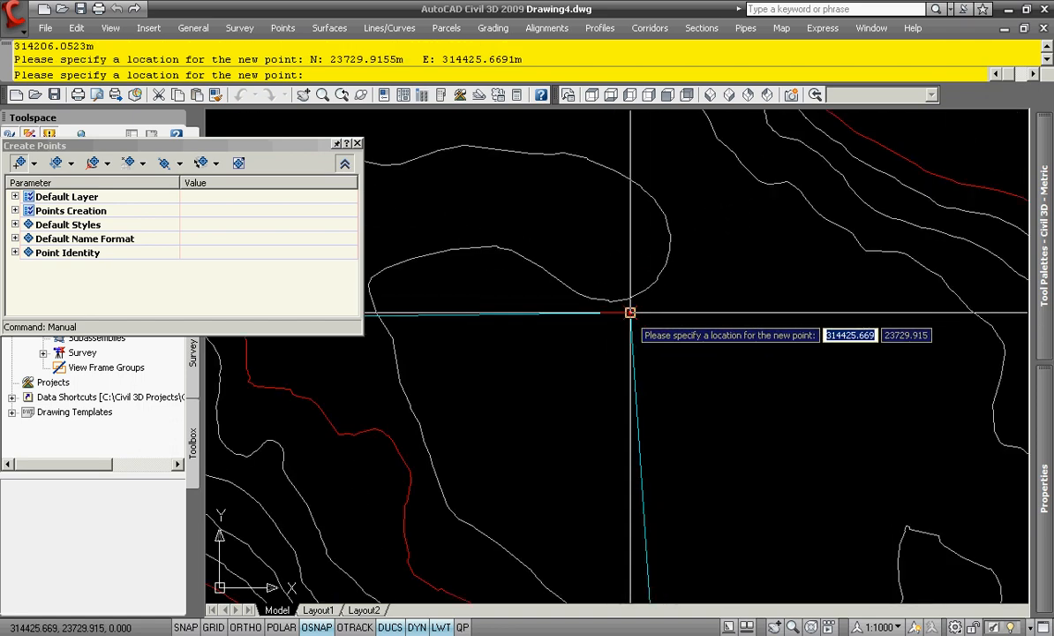
# Create points at the parcel's two southern corners and finish point creation
pyautogui.scroll(-4, 631, 311)
pyautogui.scroll(7, 632, 468)
pyautogui.scroll(2, 632, 442)
pyautogui.click(662, 440)
pyautogui.scroll(-5, 570, 403)
pyautogui.scroll(6, 530, 388)
pyautogui.click(481, 362)
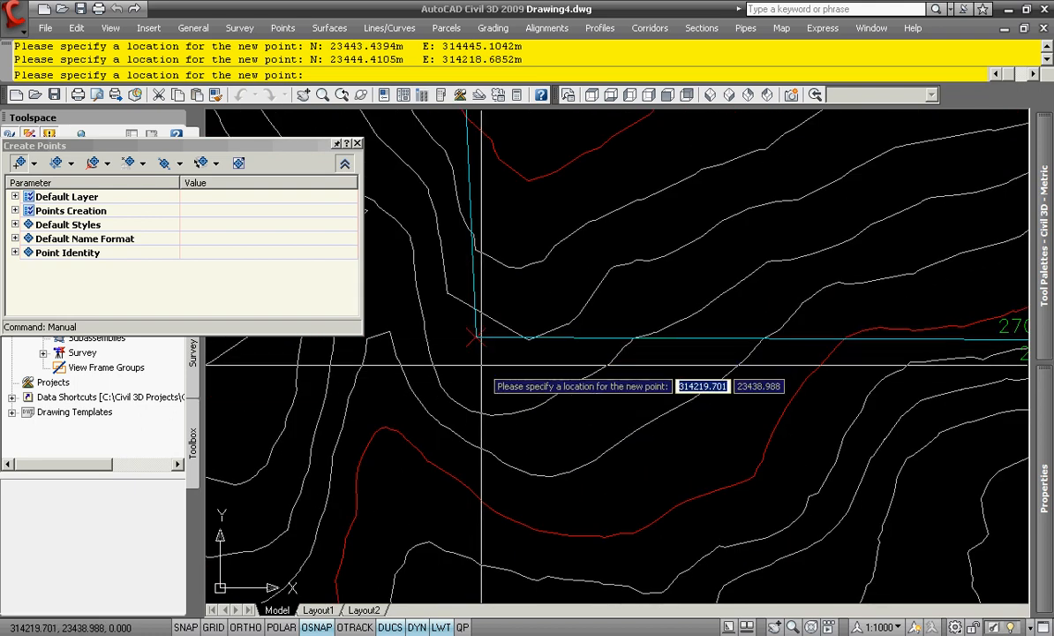
pyautogui.press('Return')
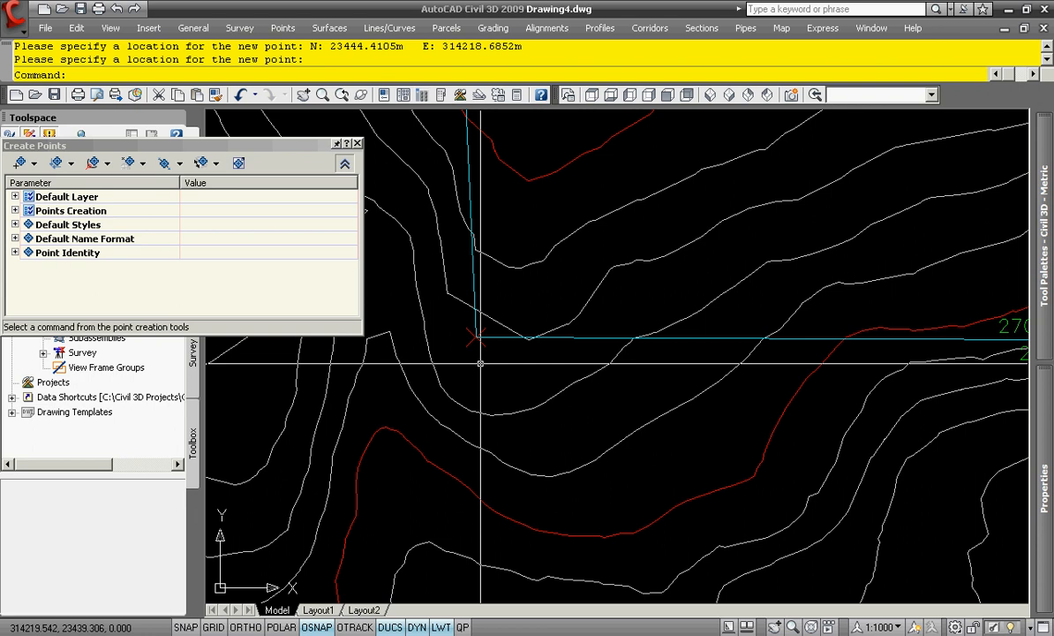
pyautogui.click(357, 143)
# Set the _All Points group's point label style to Northing and Easting
pyautogui.scroll(-6, 442, 311)
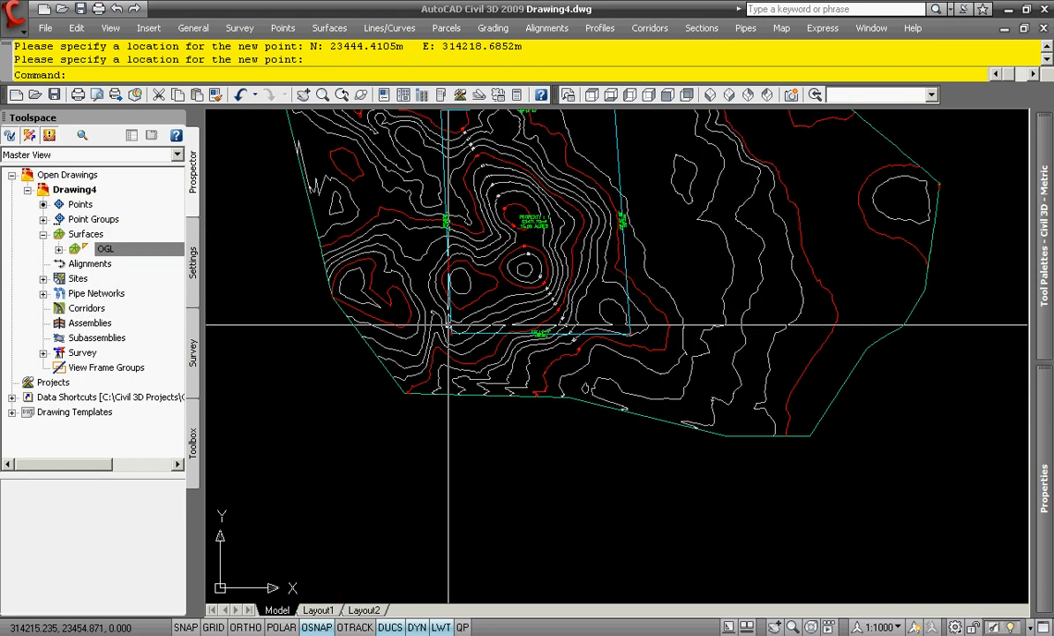
pyautogui.scroll(6, 466, 267)
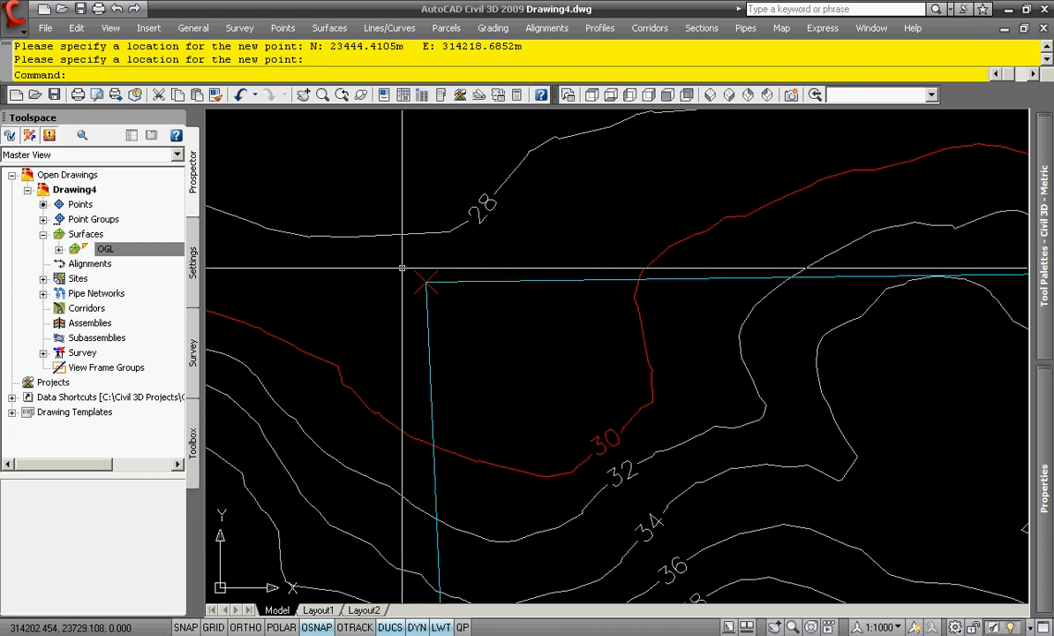
pyautogui.click(43, 219)
pyautogui.rightClick(137, 233)
pyautogui.click(168, 242)
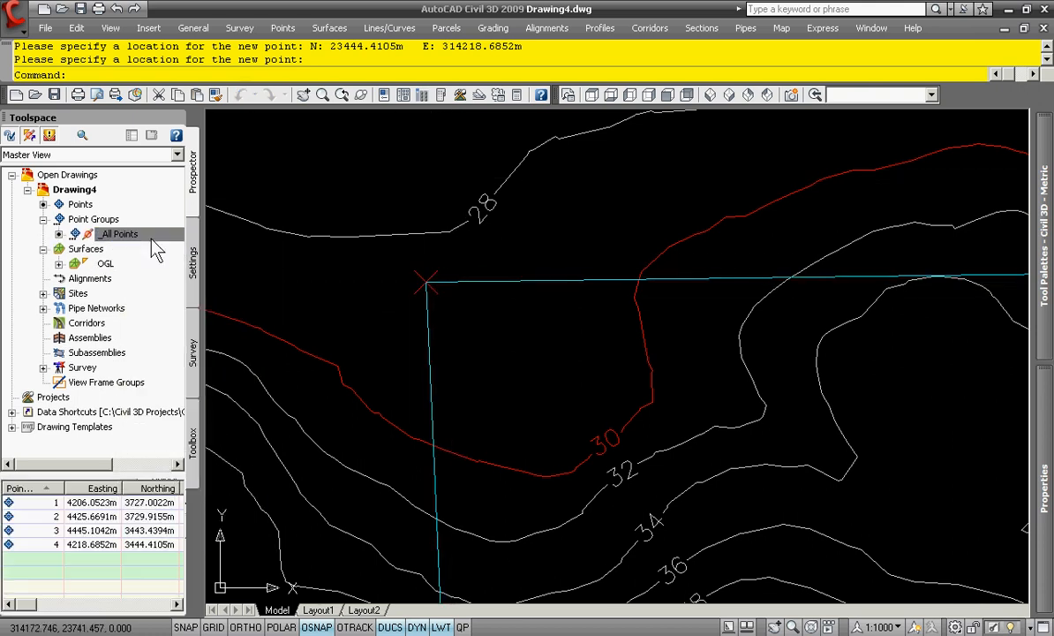
pyautogui.click(285, 333)
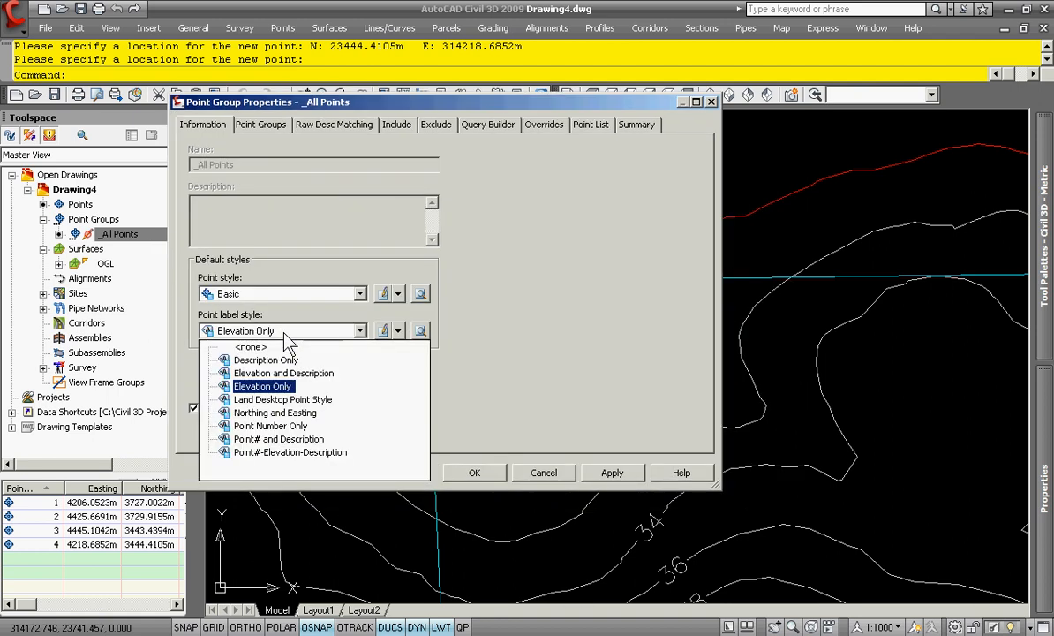
pyautogui.click(290, 415)
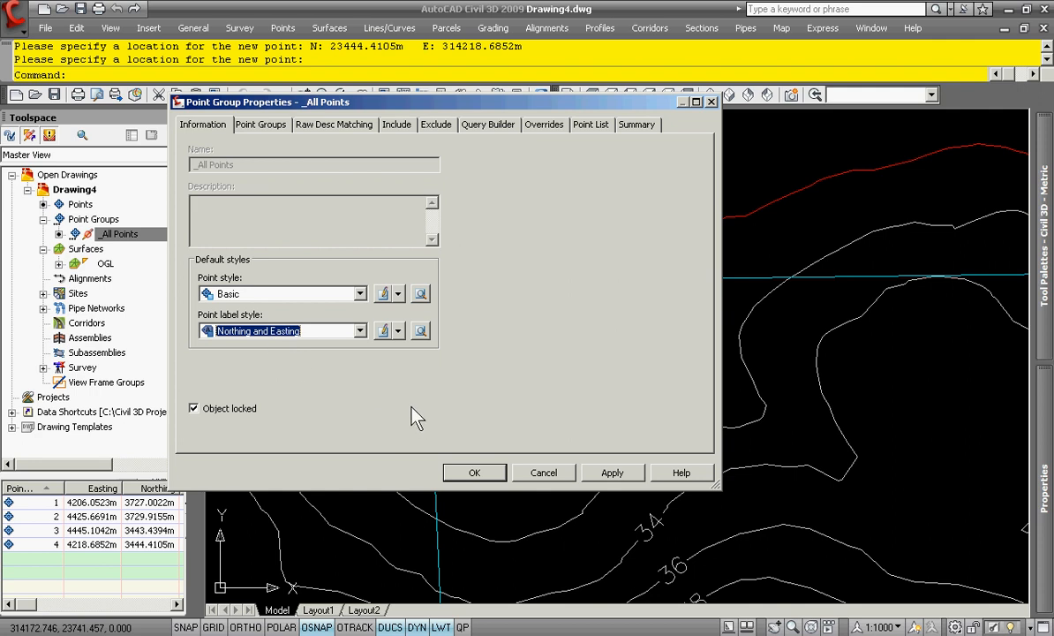
pyautogui.click(474, 472)
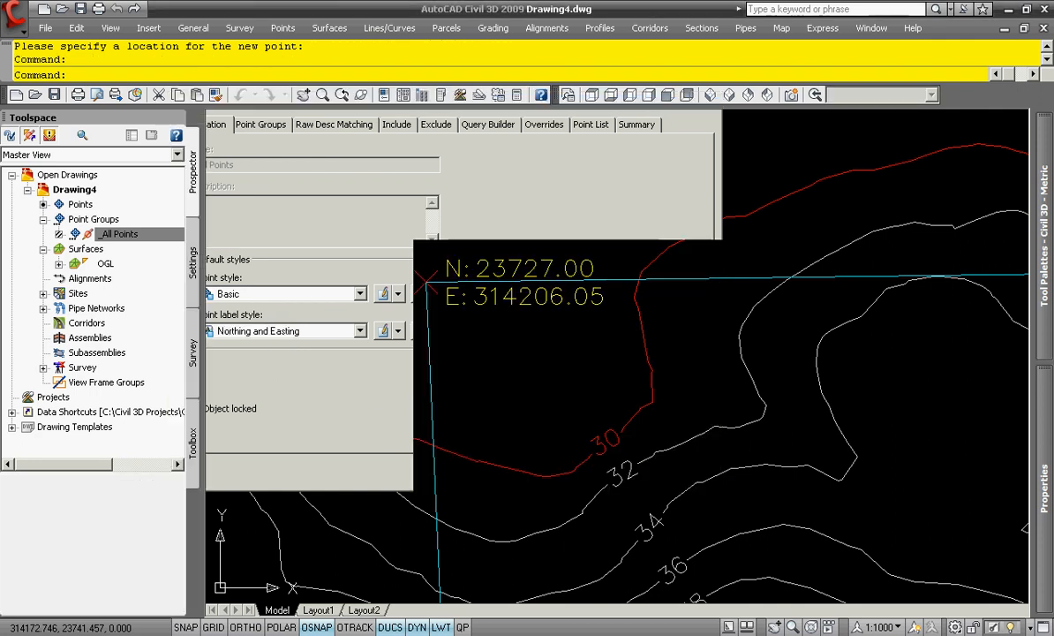
# Examine the northing and easting labels at the parcel's corners
pyautogui.scroll(-4, 513, 301)
pyautogui.scroll(2, 715, 327)
pyautogui.scroll(5, 715, 328)
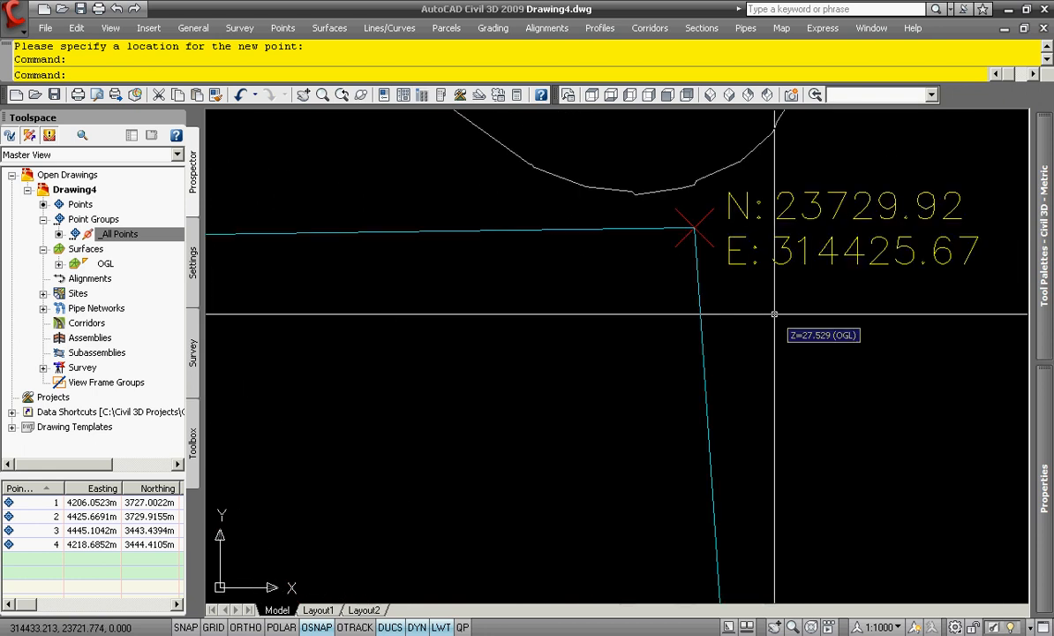
pyautogui.scroll(-6, 775, 314)
pyautogui.moveTo(815, 473); pyautogui.dragTo(779, 168, button='middle')
pyautogui.moveTo(798, 544); pyautogui.dragTo(769, 233, button='middle')
pyautogui.scroll(5, 750, 441)
pyautogui.scroll(-8, 776, 419)
pyautogui.scroll(4, 387, 448)
pyautogui.scroll(3, 388, 449)
pyautogui.scroll(-8, 382, 358)
pyautogui.scroll(4, 415, 354)
pyautogui.moveTo(416, 354); pyautogui.dragTo(560, 355, button='middle')
pyautogui.scroll(3, 569, 355)
pyautogui.scroll(-4, 570, 355)
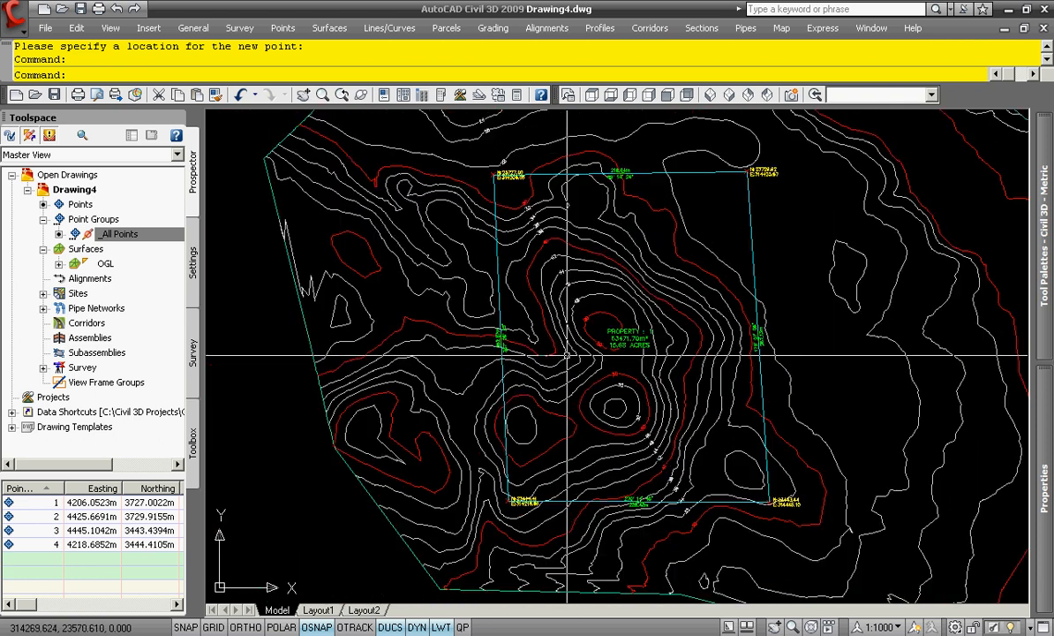
# Set the OGL surface's style to Border Only
pyautogui.click(106, 263)
pyautogui.rightClick(106, 265)
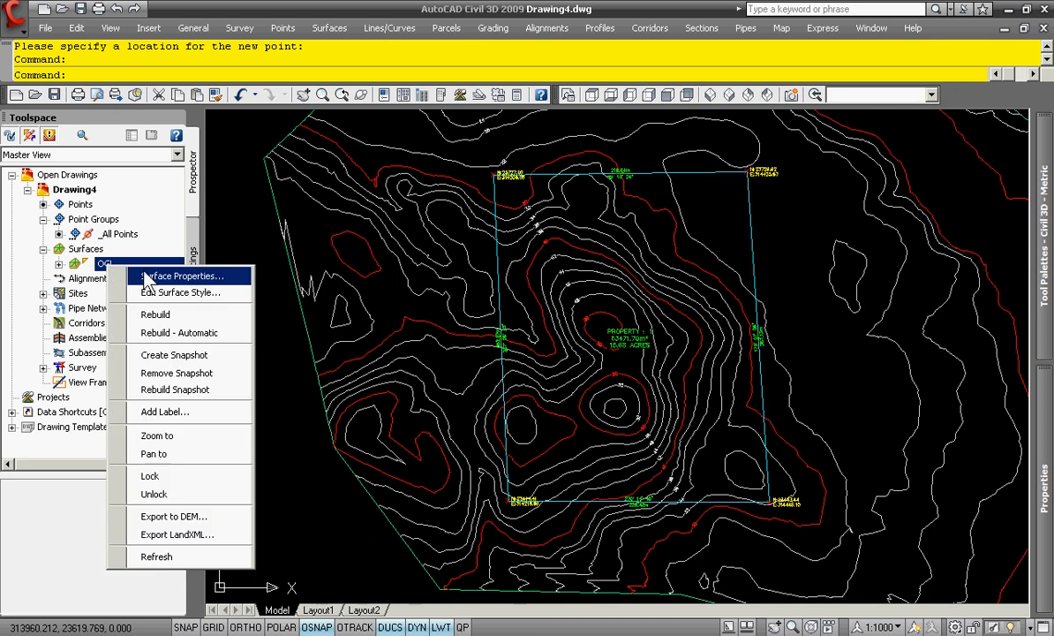
pyautogui.click(141, 273)
pyautogui.click(157, 231)
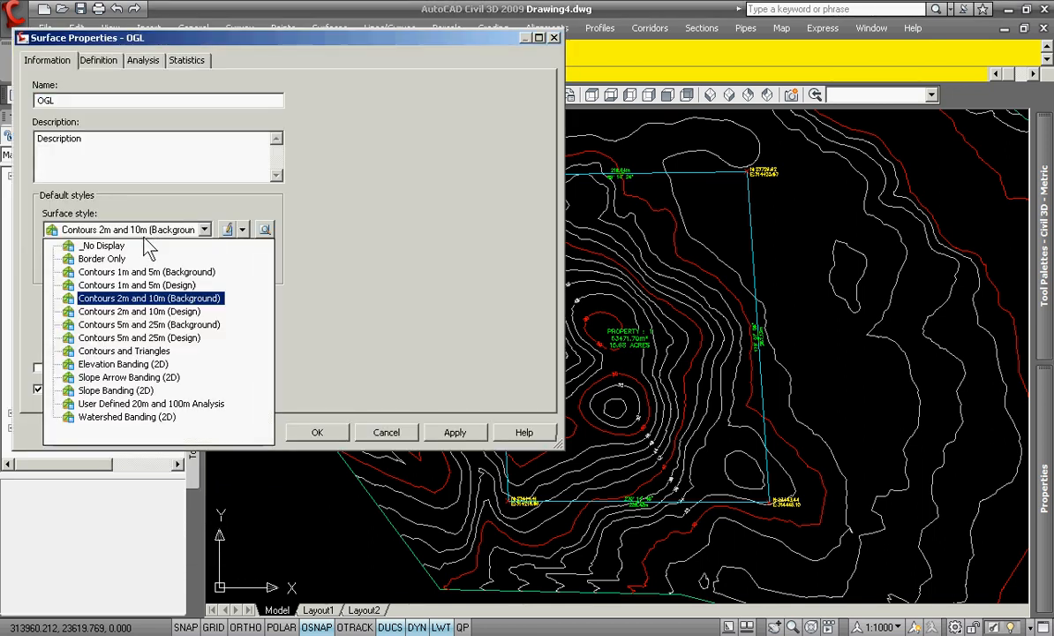
pyautogui.click(119, 260)
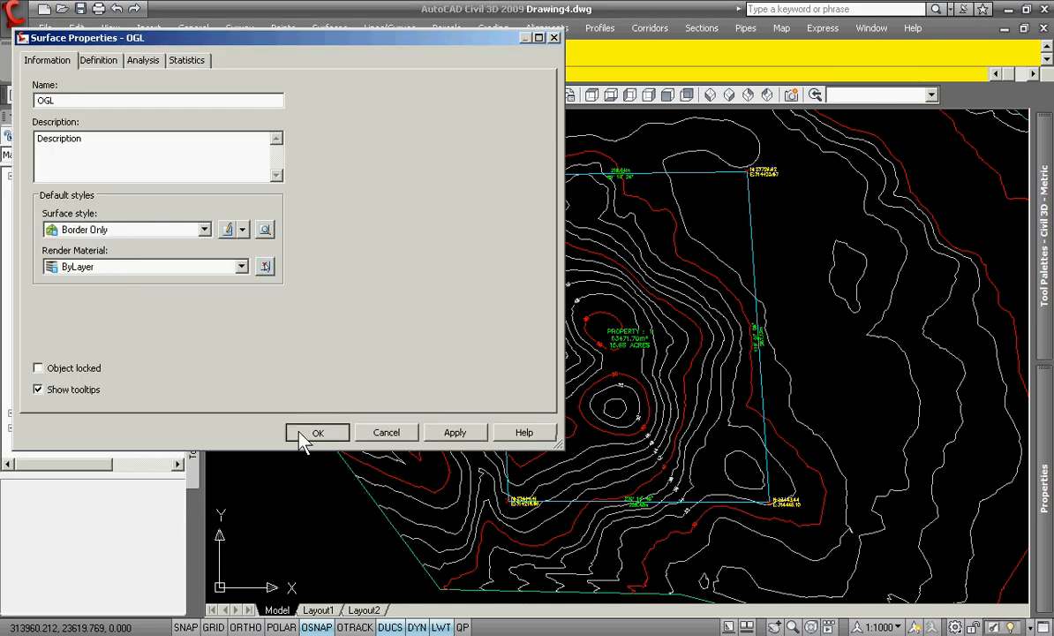
pyautogui.click(315, 433)
# Start a new alignment by layout named PDS and assign it to the parcel's site
pyautogui.scroll(5, 582, 166)
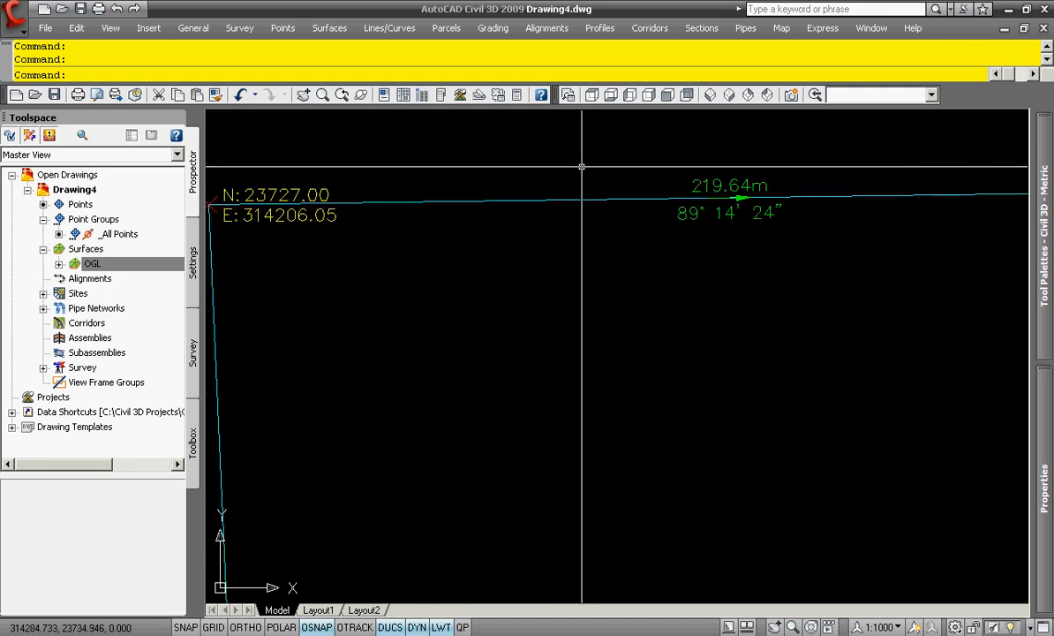
pyautogui.moveTo(706, 284)
pyautogui.mouseDown(button='middle')
pyautogui.moveTo(353, 272)
pyautogui.moveTo(481, 175)
pyautogui.mouseUp(button='middle')
pyautogui.scroll(-4, 480, 176)
pyautogui.moveTo(505, 319)
pyautogui.mouseDown(button='middle')
pyautogui.moveTo(621, 168)
pyautogui.moveTo(595, 284)
pyautogui.mouseUp(button='middle')
pyautogui.scroll(-3, 595, 284)
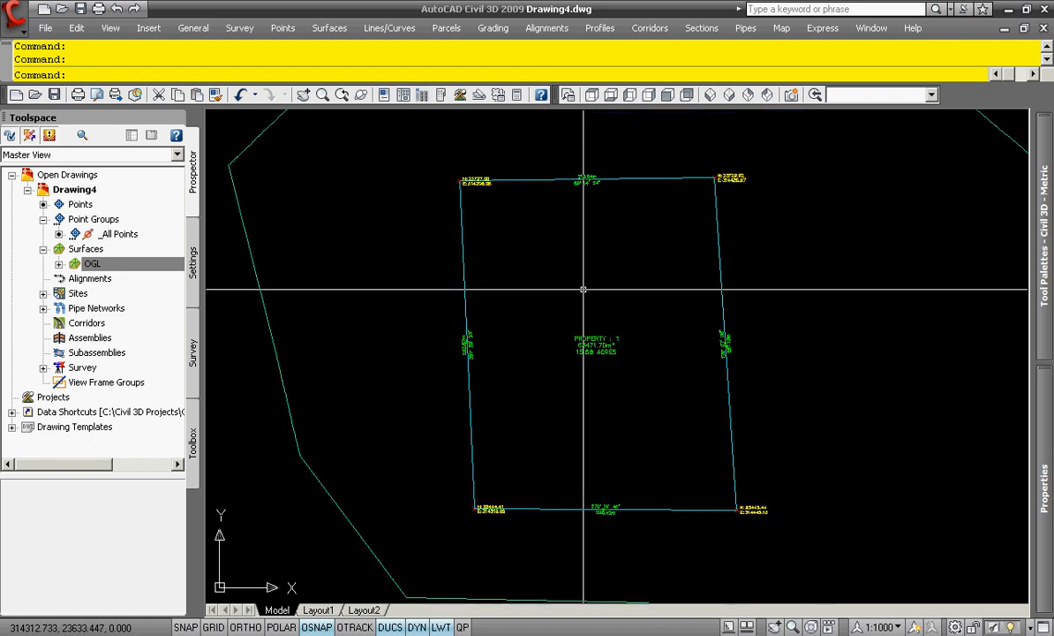
pyautogui.click(446, 32)
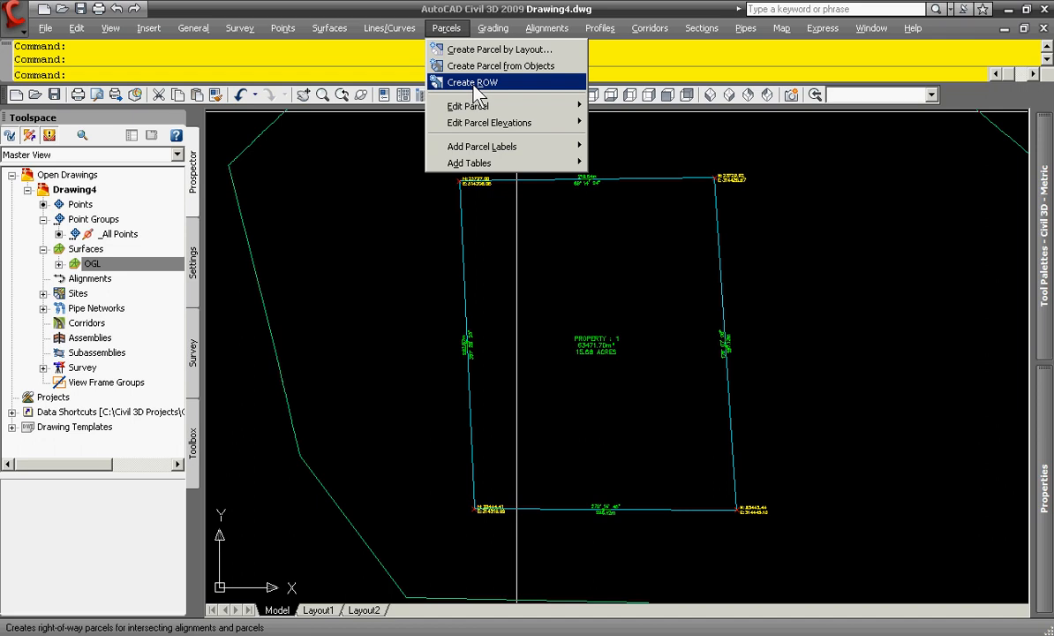
pyautogui.moveTo(548, 28)
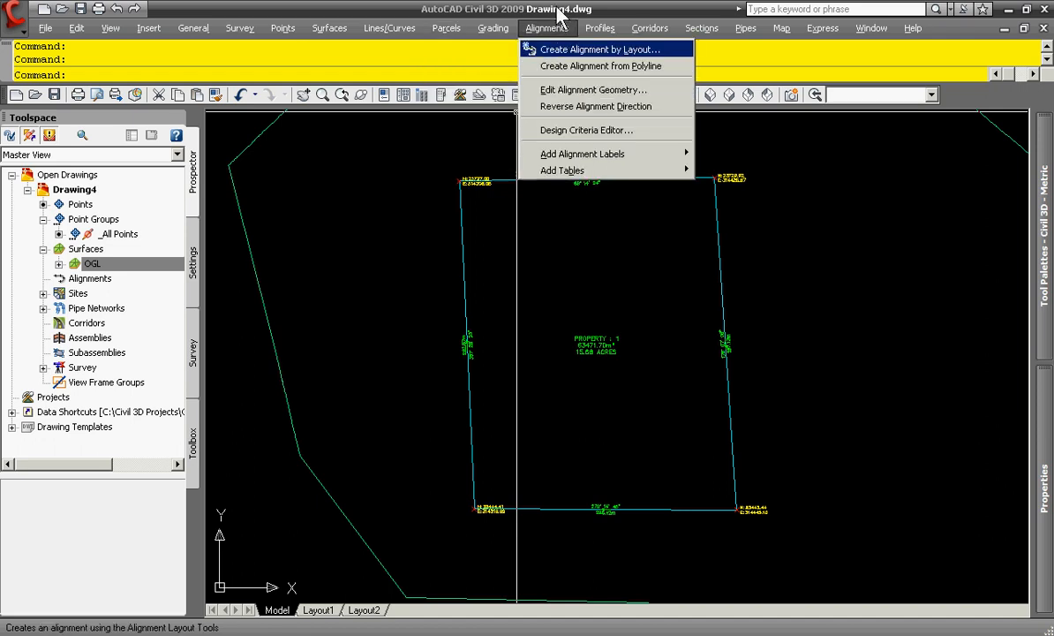
pyautogui.click(581, 50)
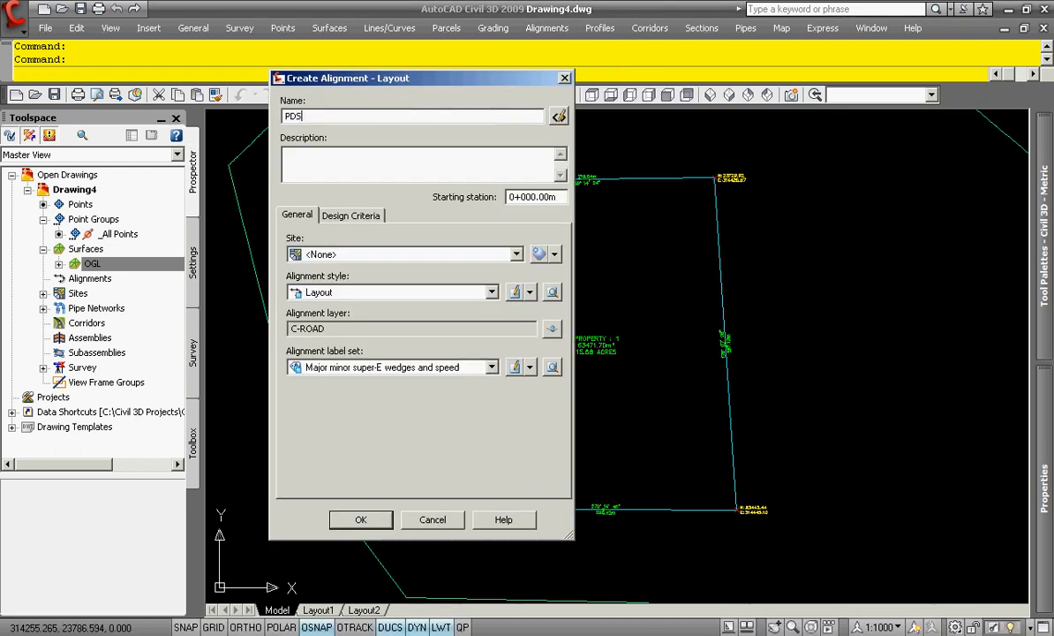
pyautogui.click(346, 256)
pyautogui.click(315, 280)
# Enable criteria-based design with the JKR_ARAHAN TEKNIK JALAN - 8_86 - GEOMETRIC DESIGN criteria file and accept the alignment settings
pyautogui.click(352, 217)
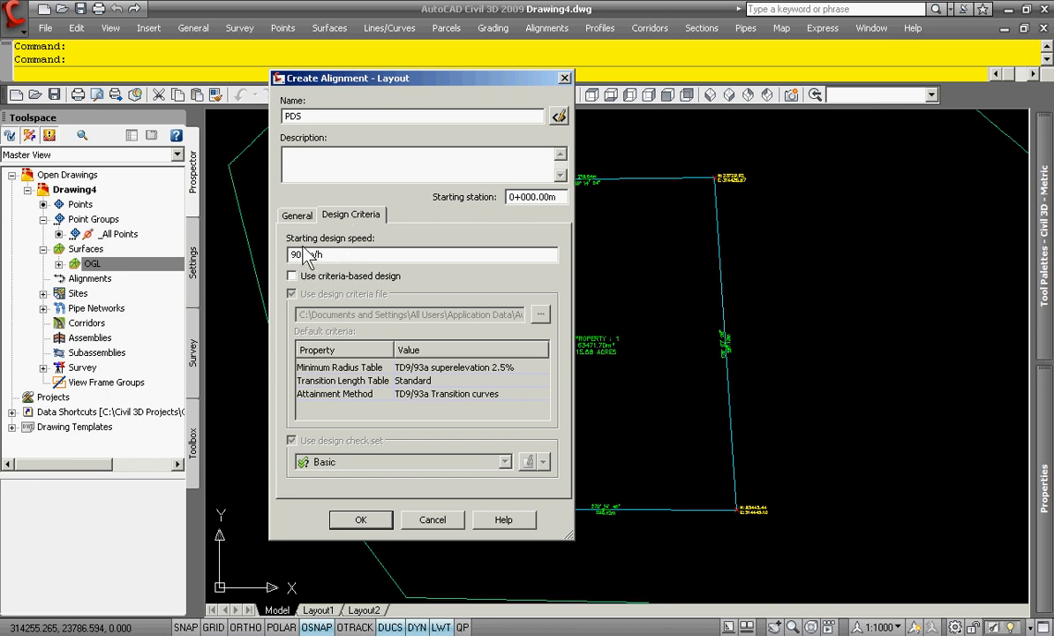
pyautogui.click(292, 276)
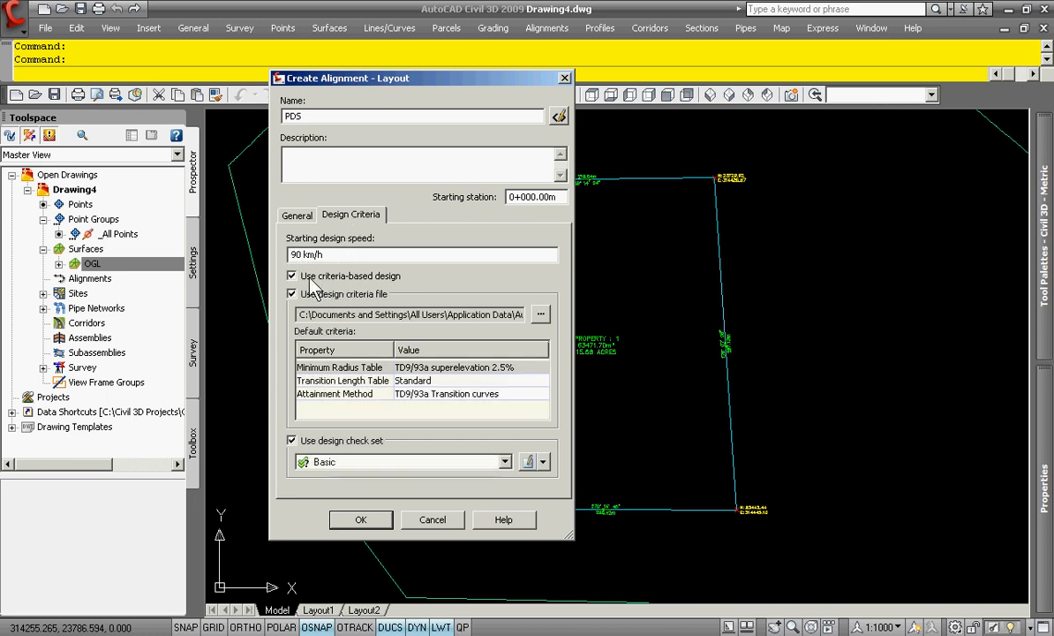
pyautogui.click(541, 316)
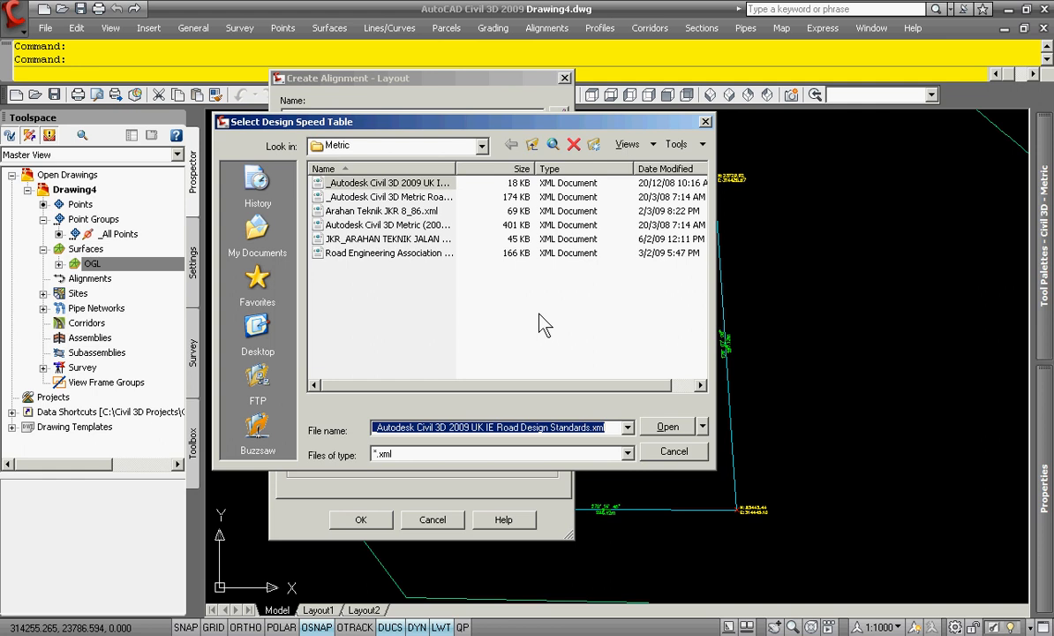
pyautogui.click(370, 238)
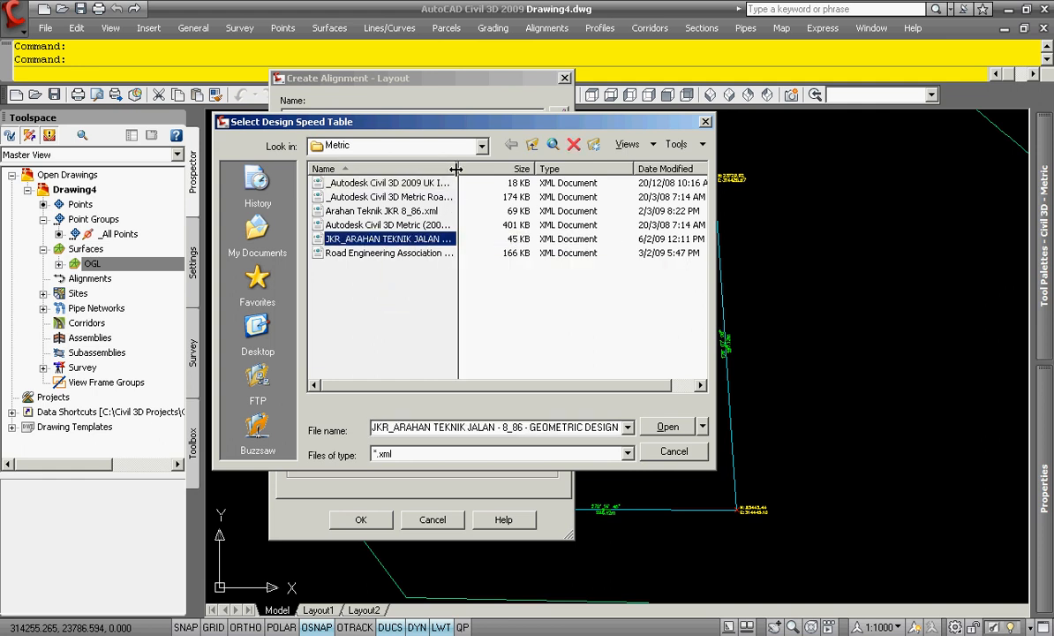
pyautogui.moveTo(545, 169); pyautogui.dragTo(549, 169)
pyautogui.click(451, 254)
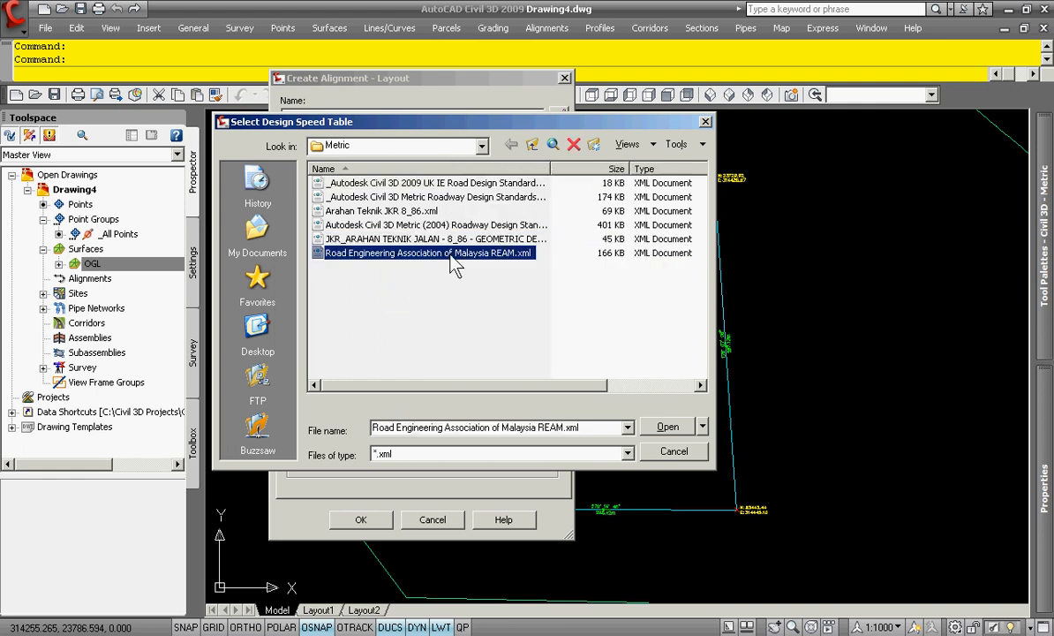
pyautogui.press('Up')
pyautogui.click(667, 427)
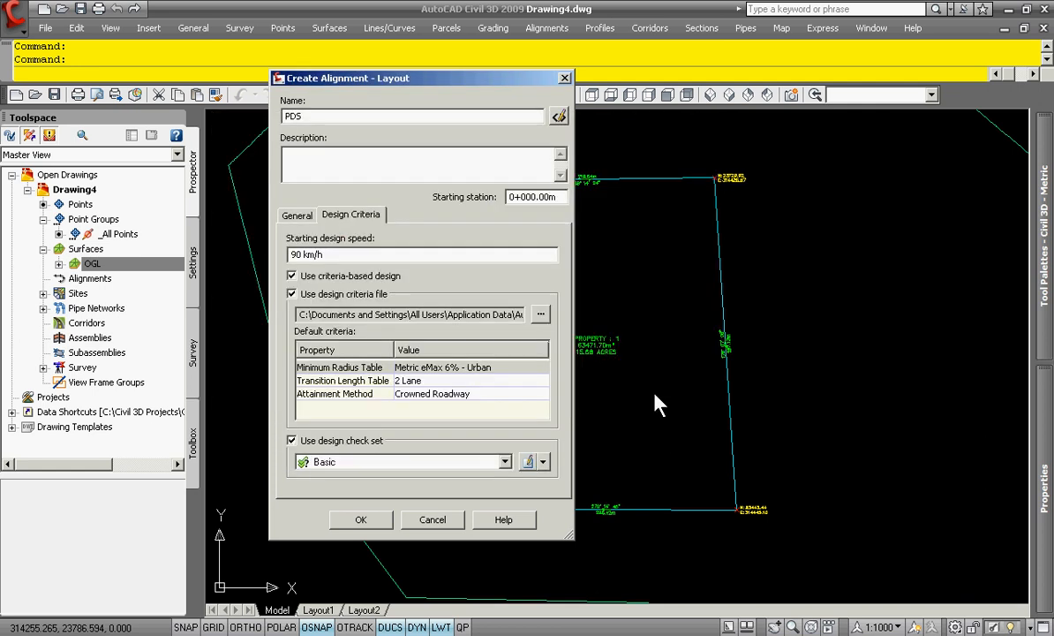
pyautogui.click(376, 522)
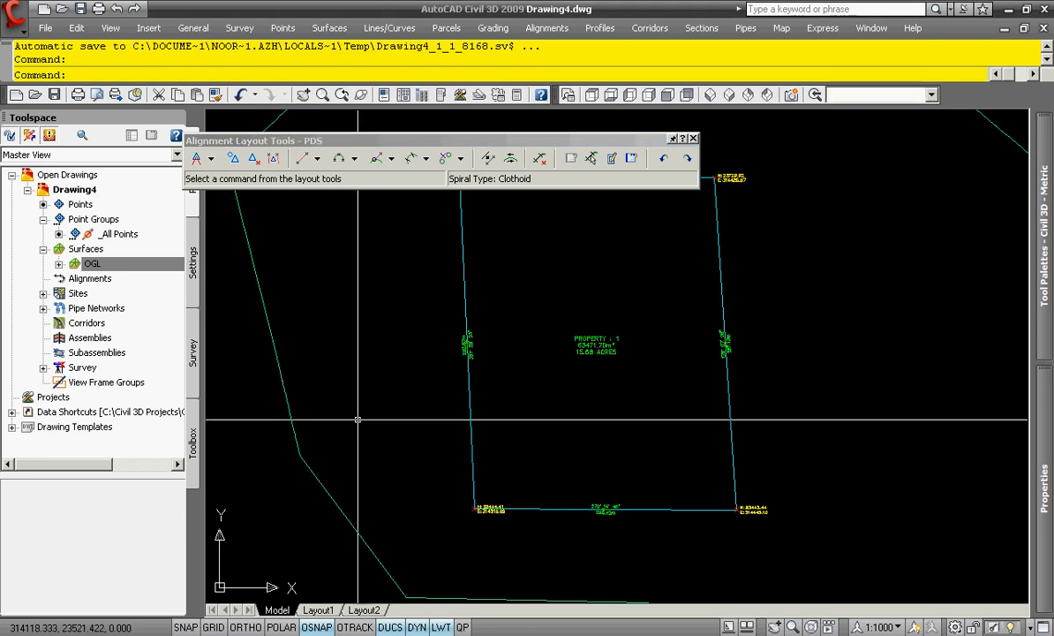
# Lay out the alignment as tangents with curves through three points, from inside the parcel's southern edge to beyond its northern edge
pyautogui.click(211, 159)
pyautogui.click(225, 201)
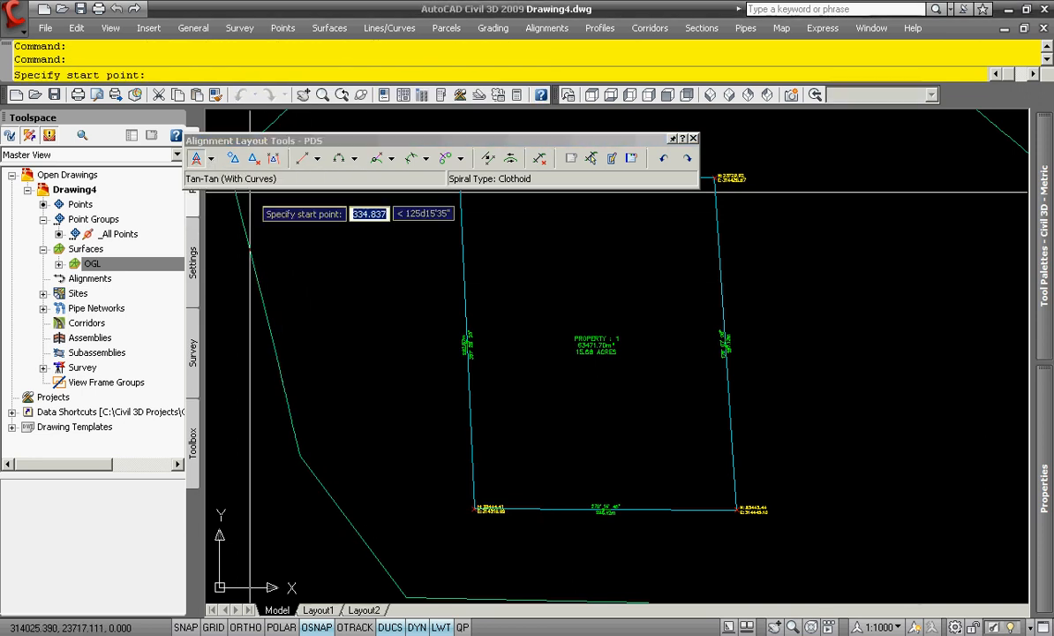
pyautogui.click(567, 486)
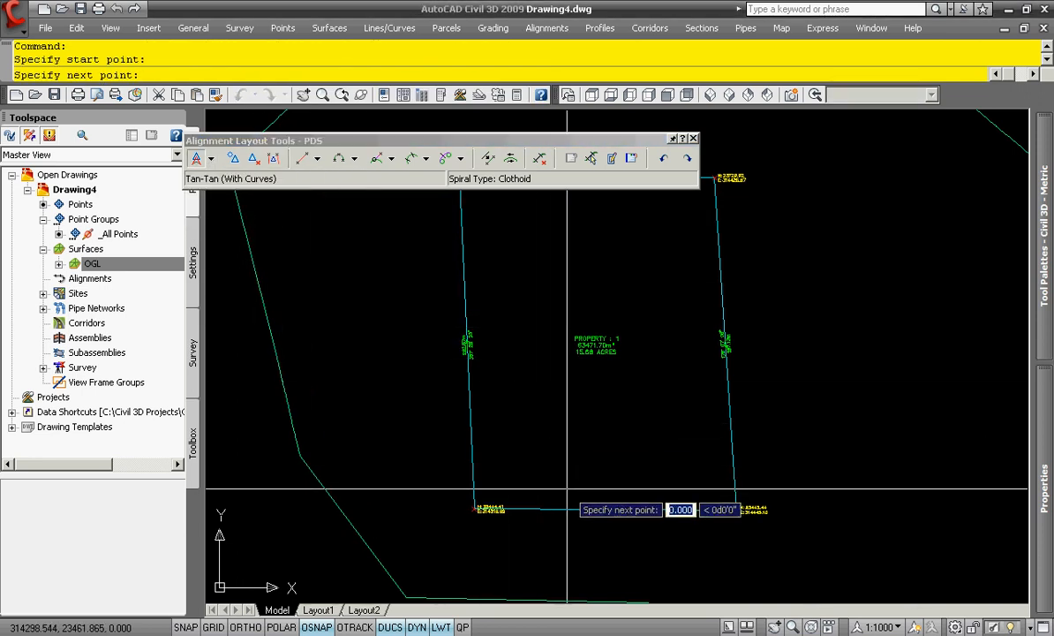
pyautogui.click(623, 348)
pyautogui.scroll(-2, 624, 348)
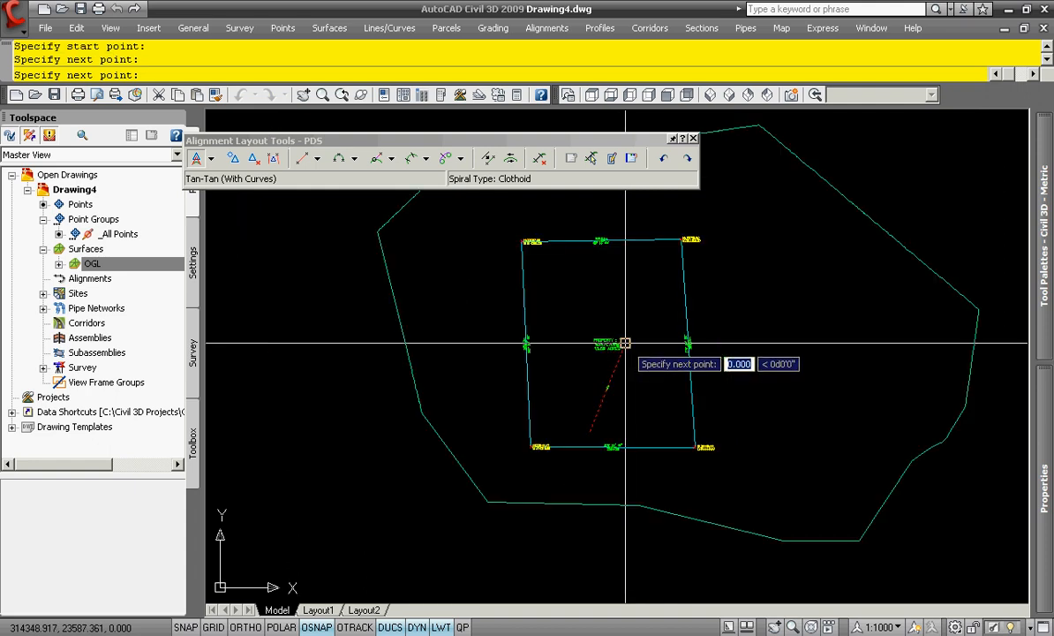
pyautogui.click(601, 231)
pyautogui.press('Return')
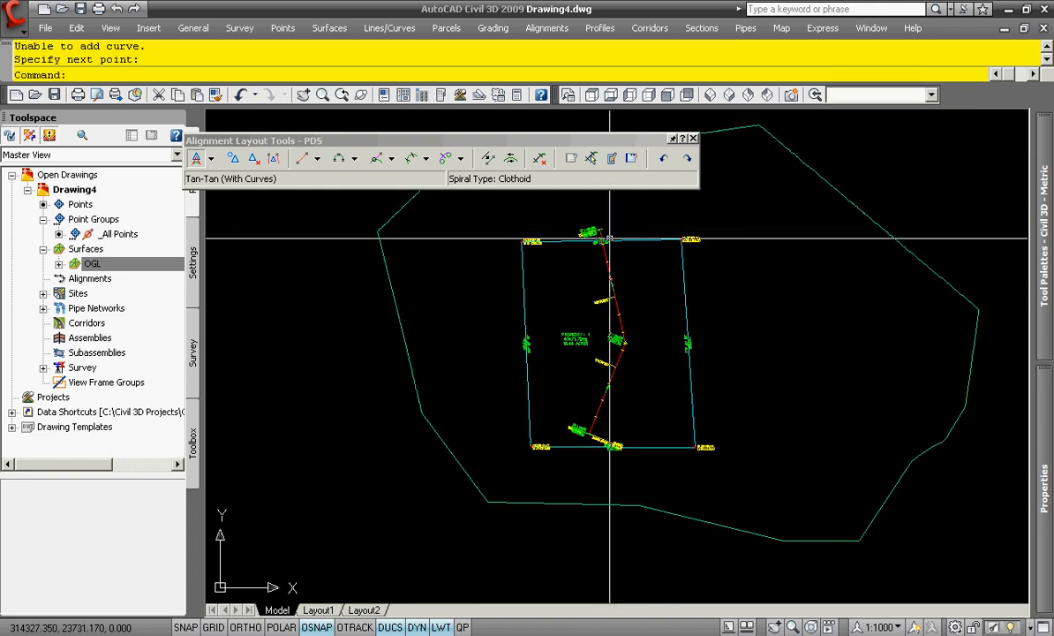
# Stretch the alignment's start point beyond the parcel's southern boundary so that it crosses the whole parcel
pyautogui.click(594, 431)
pyautogui.click(574, 458)
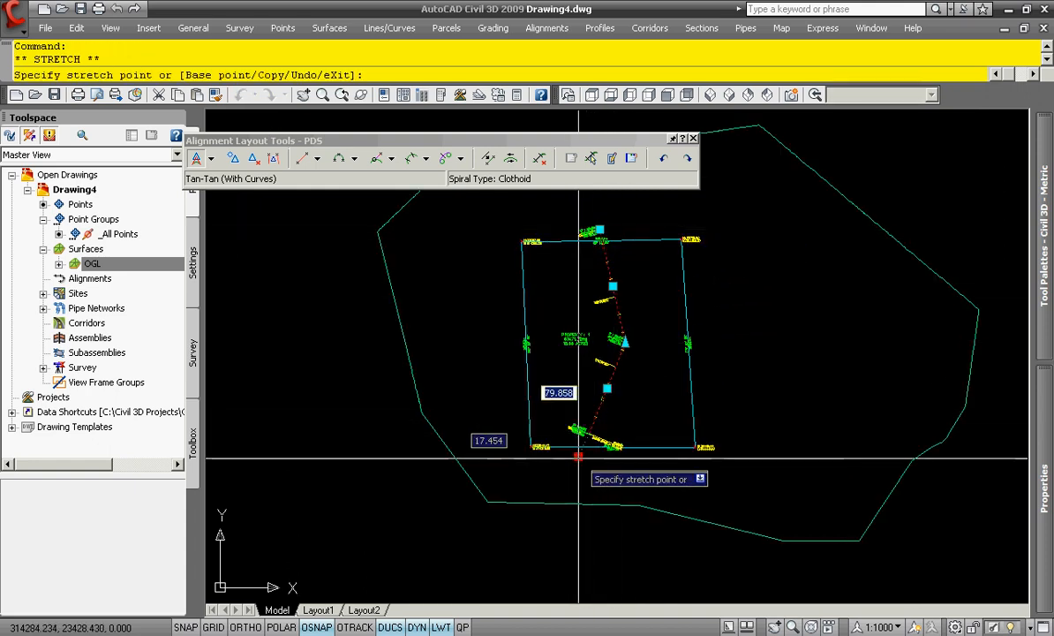
pyautogui.press('Escape')
pyautogui.press('Escape')
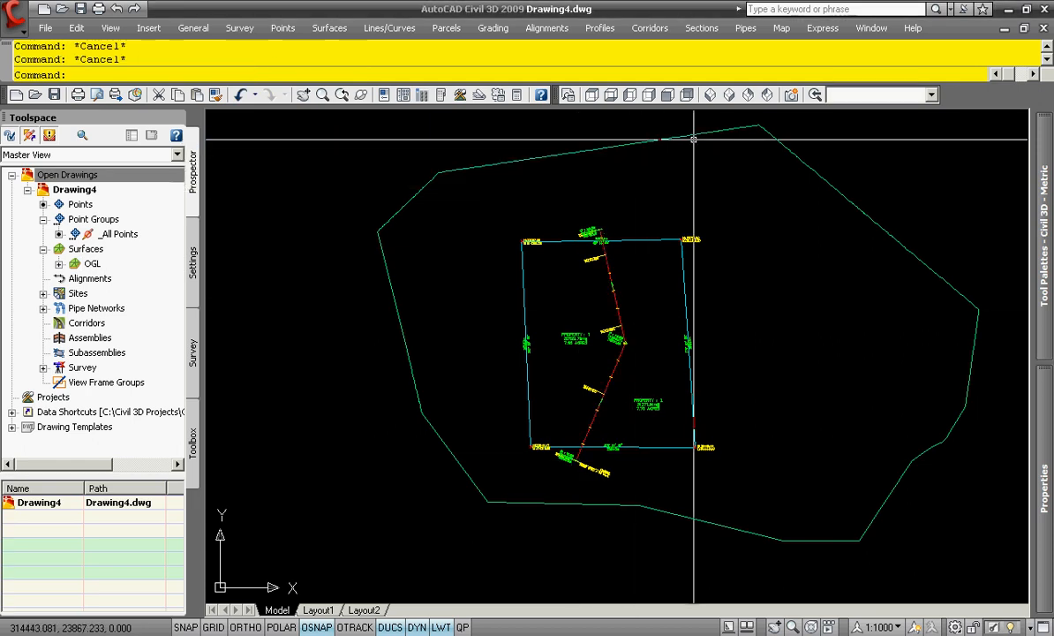
# Create a right of way for parcels Property 1 and Property 2 with a 20 m alignment offset and 20 m fillet cleanup
pyautogui.scroll(5, 601, 352)
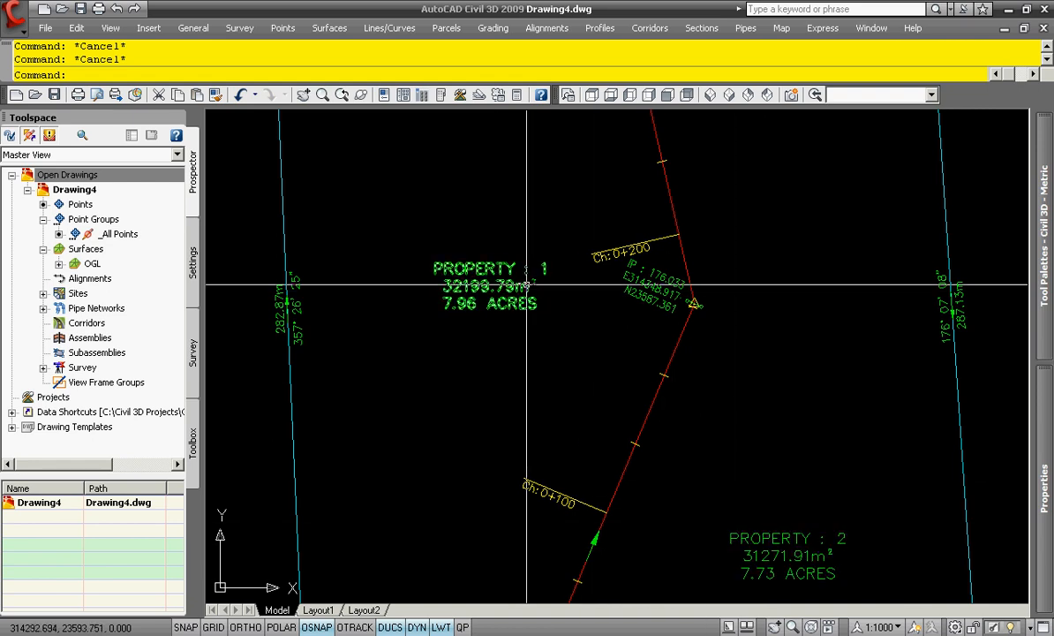
pyautogui.scroll(-5, 654, 383)
pyautogui.scroll(2, 658, 380)
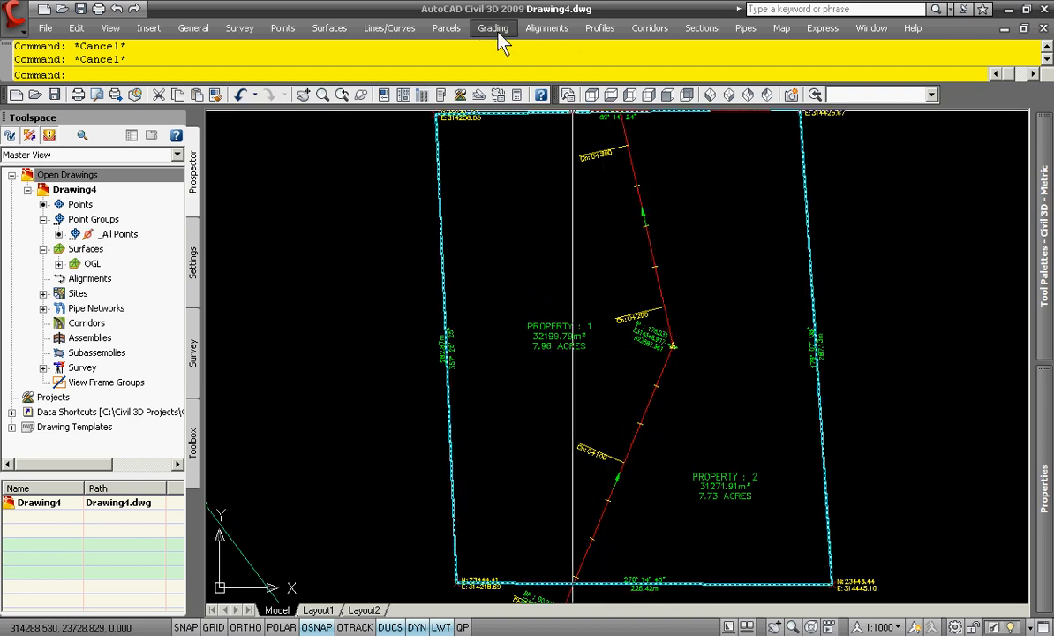
pyautogui.click(451, 30)
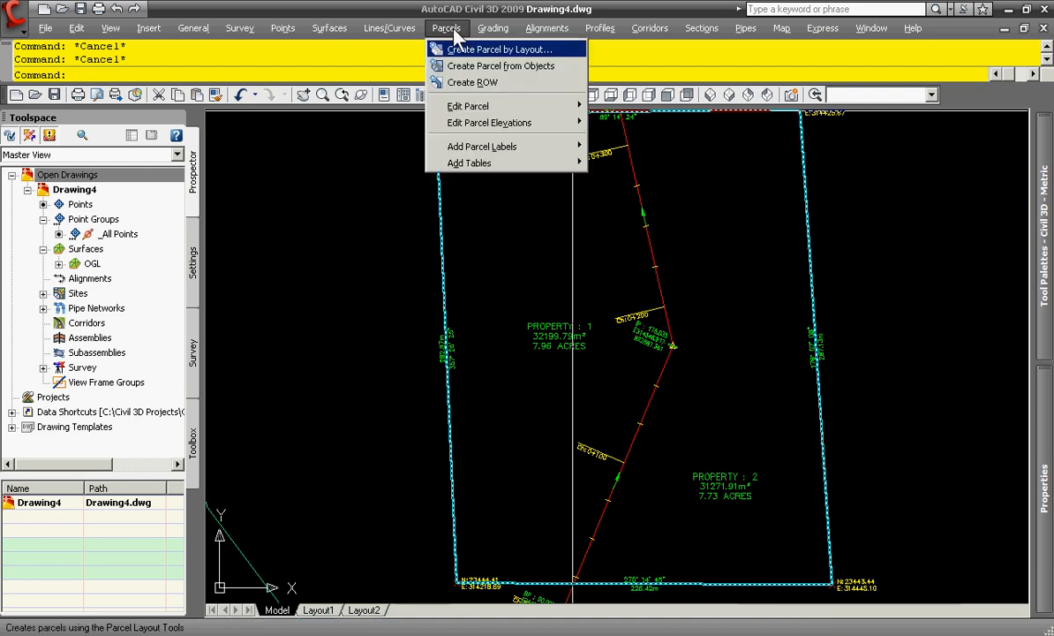
pyautogui.click(467, 82)
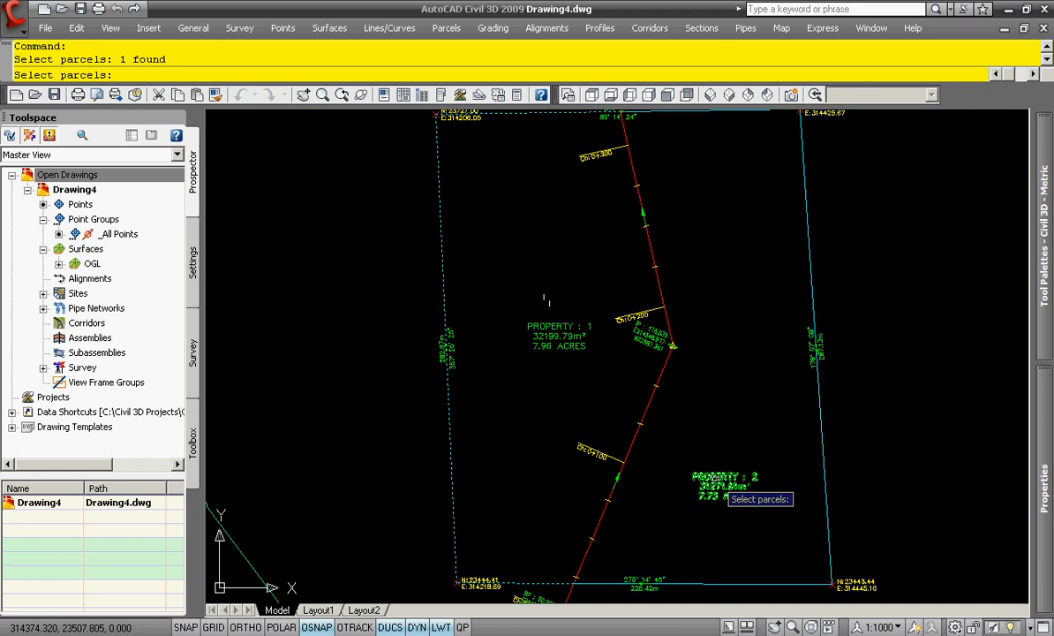
pyautogui.press('Return')
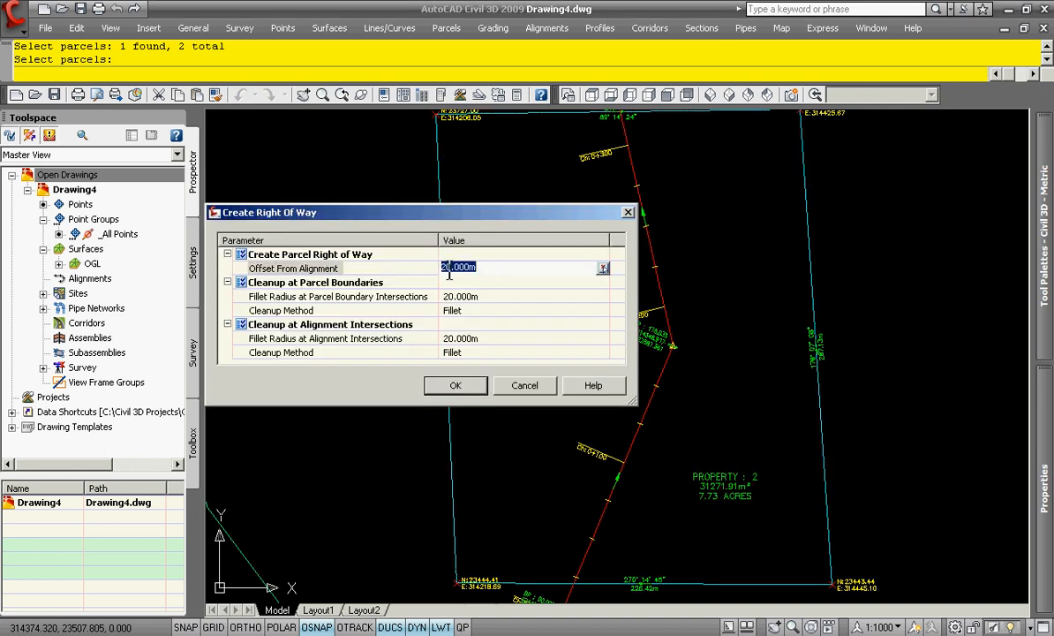
pyautogui.click(474, 311)
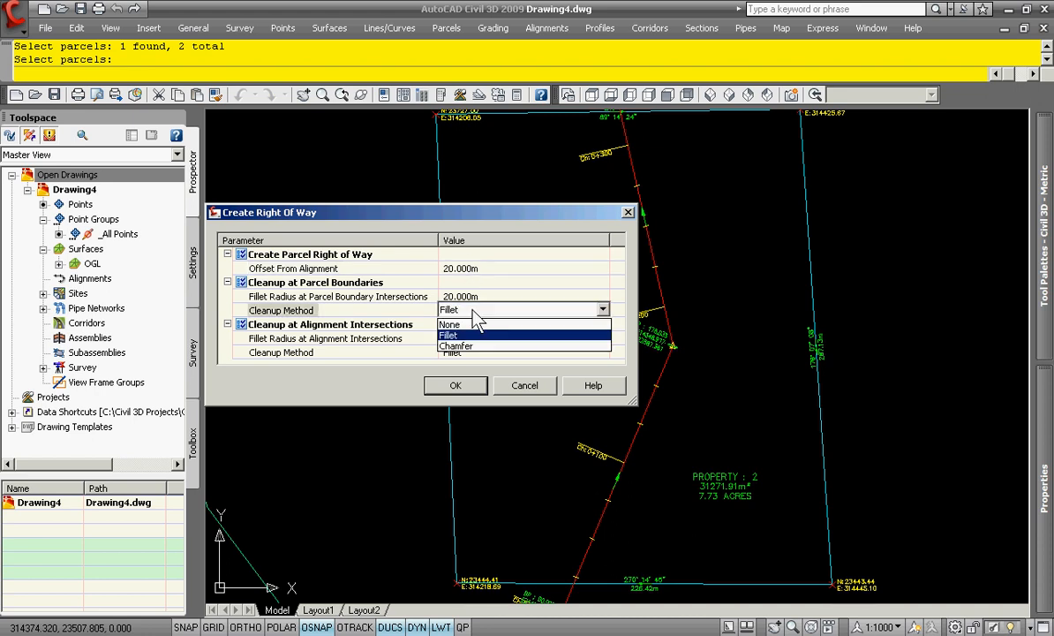
pyautogui.click(472, 310)
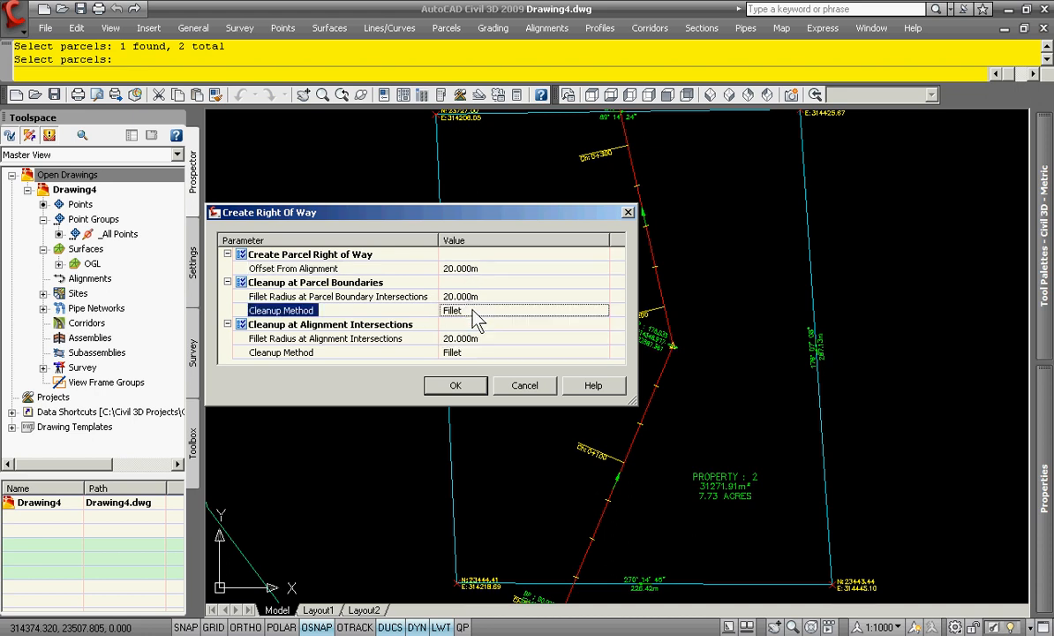
pyautogui.click(479, 385)
# Set the area label style of right-of-way parcel 4, east of the alignment, to Name Square meter & Acre
pyautogui.scroll(2, 693, 362)
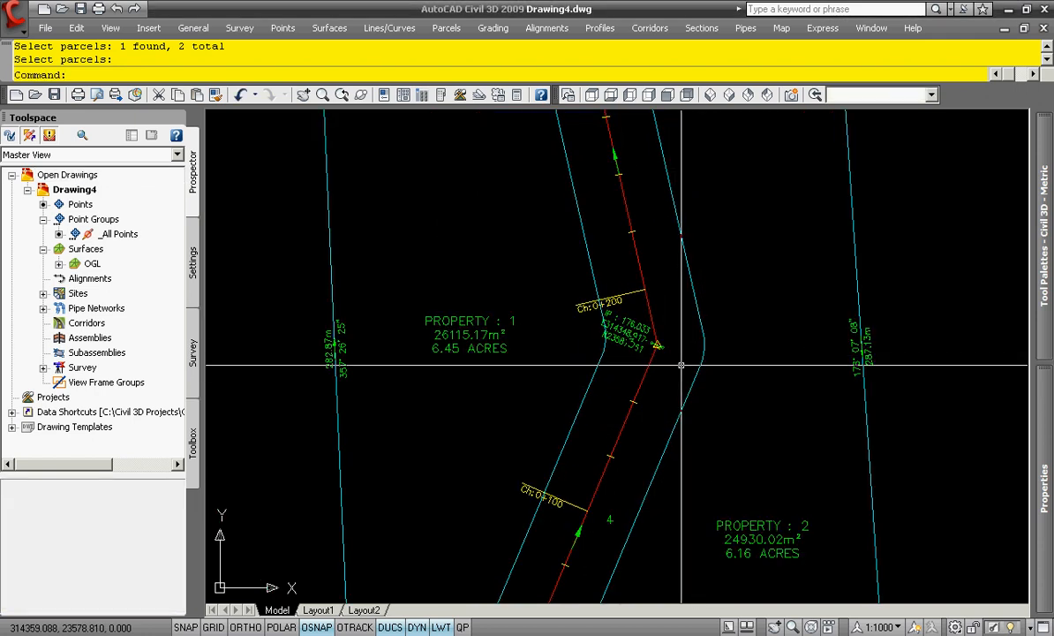
pyautogui.moveTo(648, 436); pyautogui.dragTo(647, 336, button='middle')
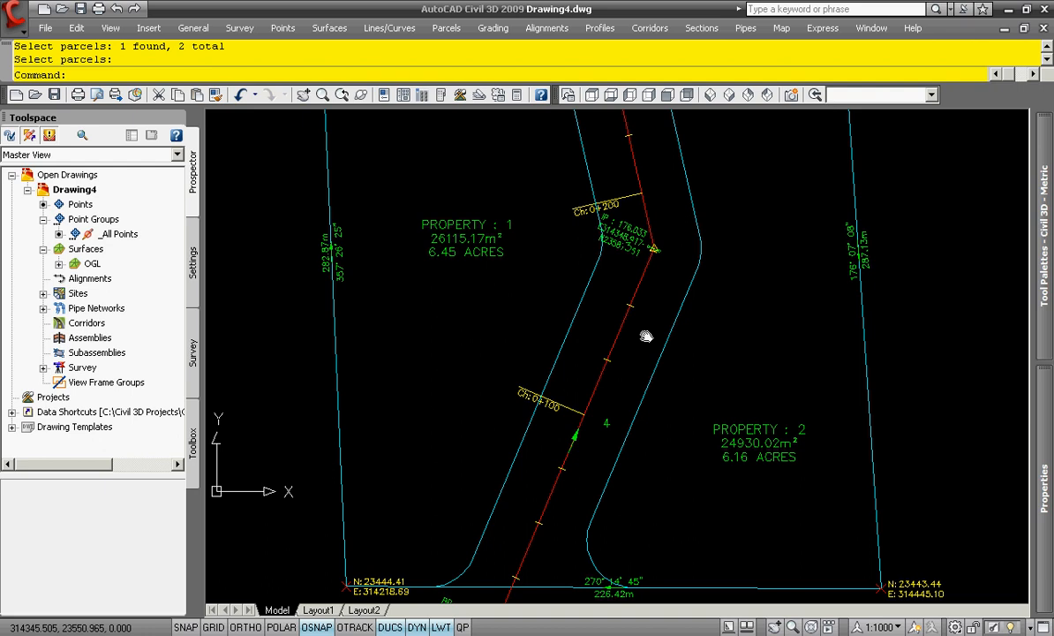
pyautogui.click(606, 423)
pyautogui.rightClick(612, 426)
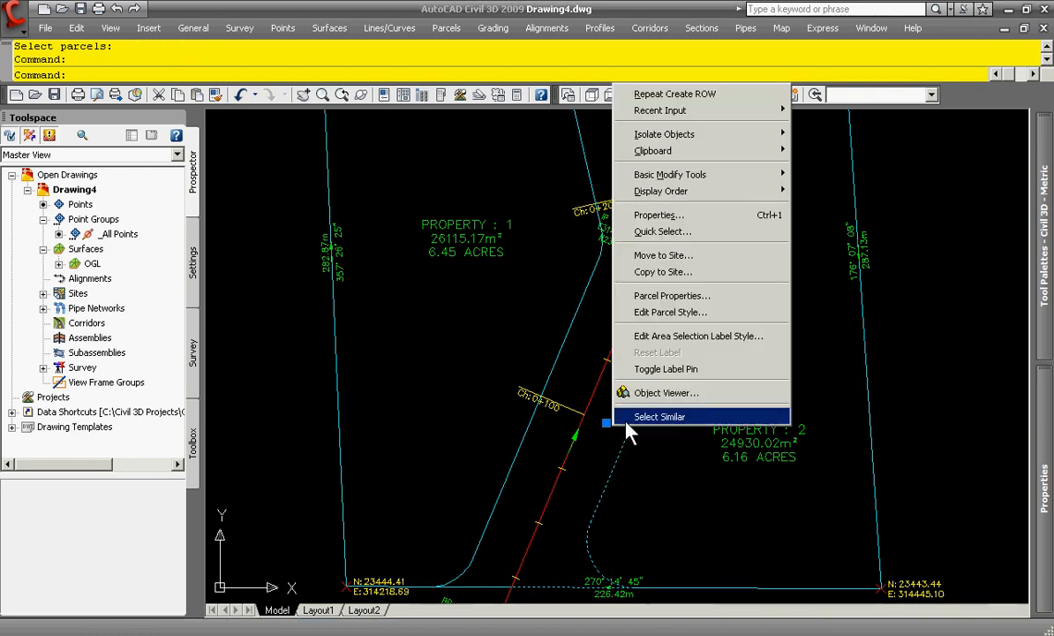
pyautogui.click(656, 322)
pyautogui.click(398, 398)
pyautogui.click(329, 424)
pyautogui.click(299, 427)
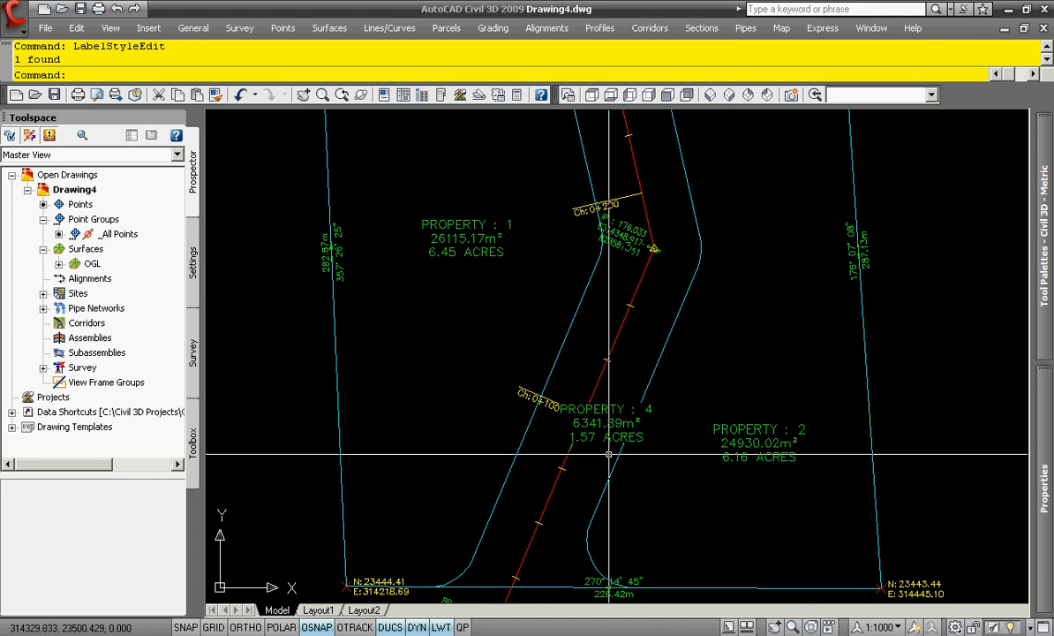
# Set the area label style of the right-of-way parcel west of the alignment to Name Square meter & Acre
pyautogui.scroll(-2, 629, 408)
pyautogui.scroll(-1, 631, 409)
pyautogui.scroll(4, 627, 318)
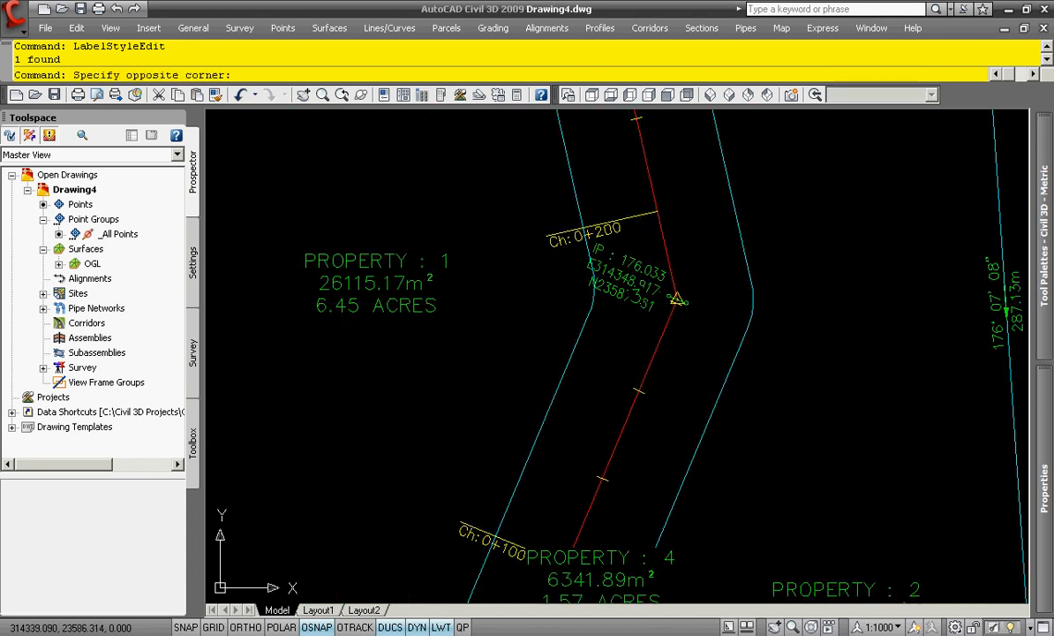
pyautogui.click(639, 302)
pyautogui.rightClick(598, 283)
pyautogui.click(664, 524)
pyautogui.click(399, 398)
pyautogui.click(332, 424)
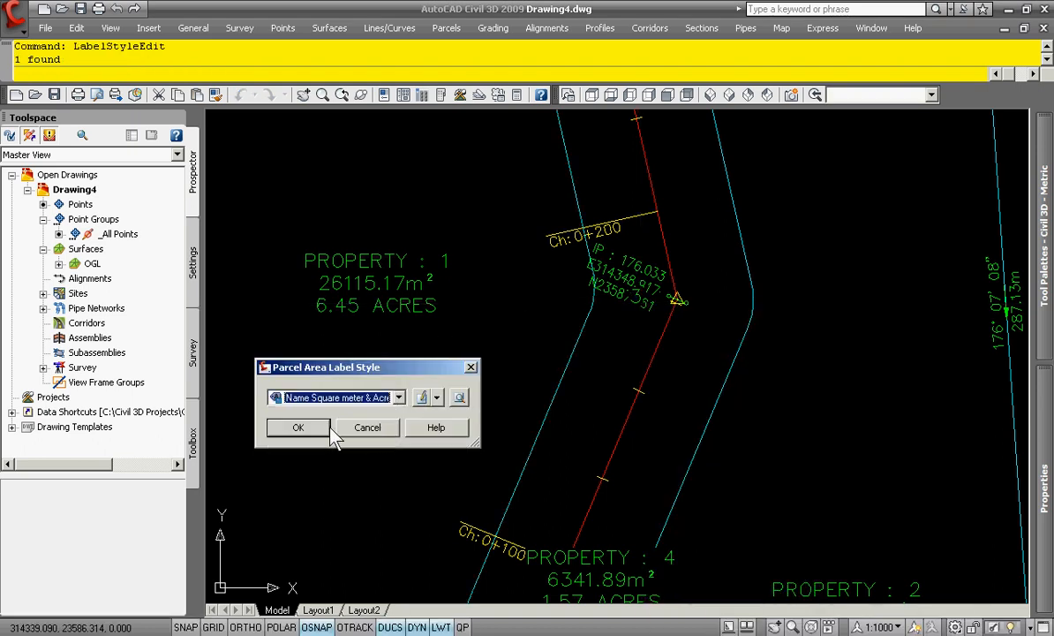
pyautogui.click(297, 427)
# Move the Property 3 area label out of the right of way to the open area west of it
pyautogui.click(610, 325)
pyautogui.click(636, 296)
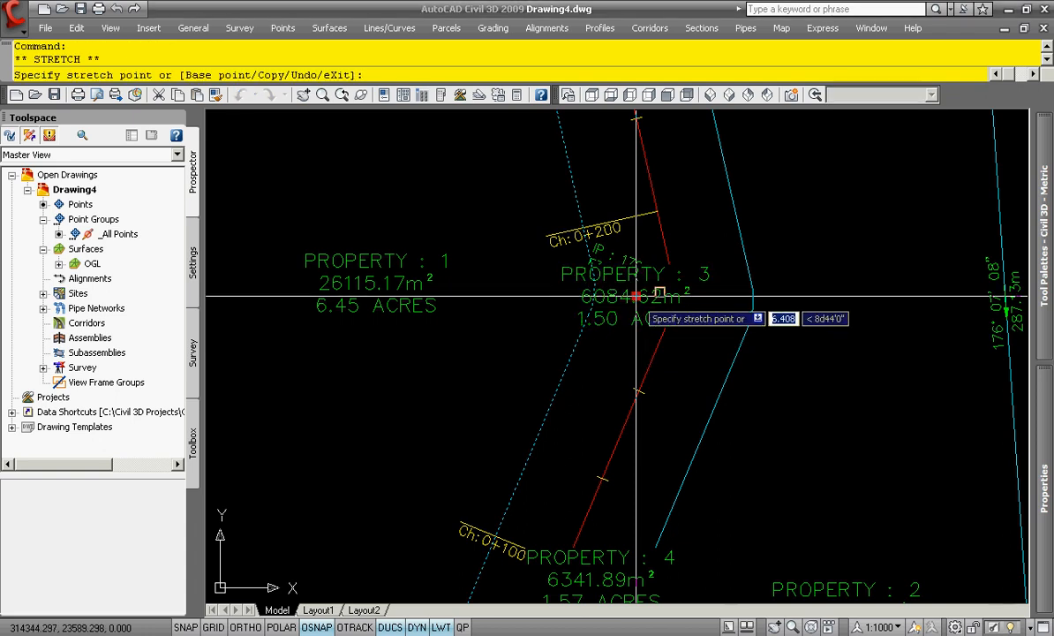
pyautogui.click(502, 378)
pyautogui.press('Escape')
# Move the Property 4 area label out of the right of way to the open area east of it
pyautogui.moveTo(652, 502); pyautogui.dragTo(627, 332, button='middle')
pyautogui.click(578, 408)
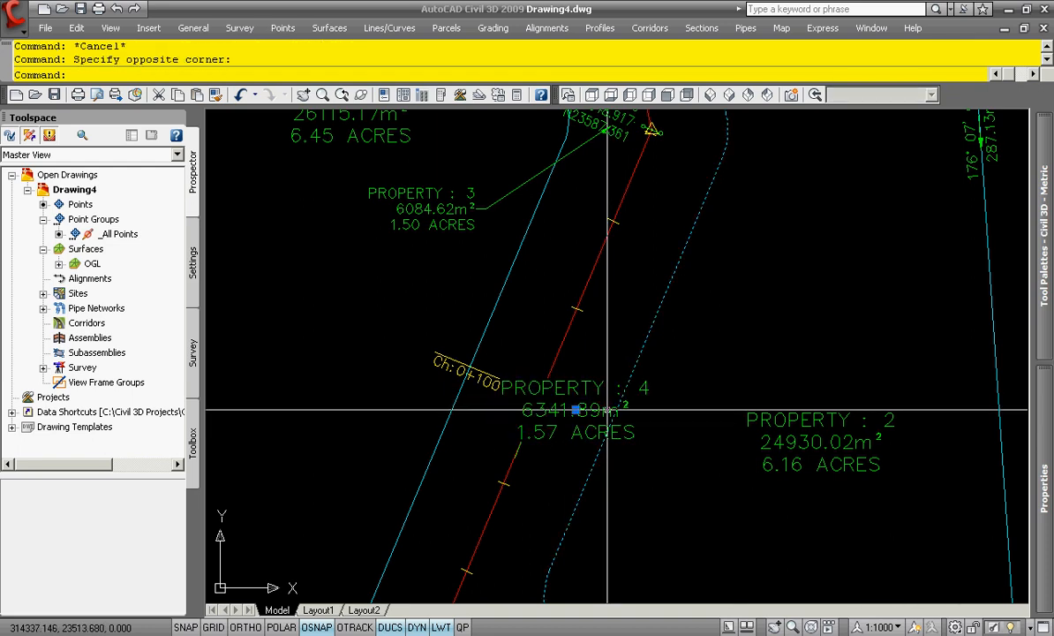
pyautogui.click(575, 410)
pyautogui.click(686, 346)
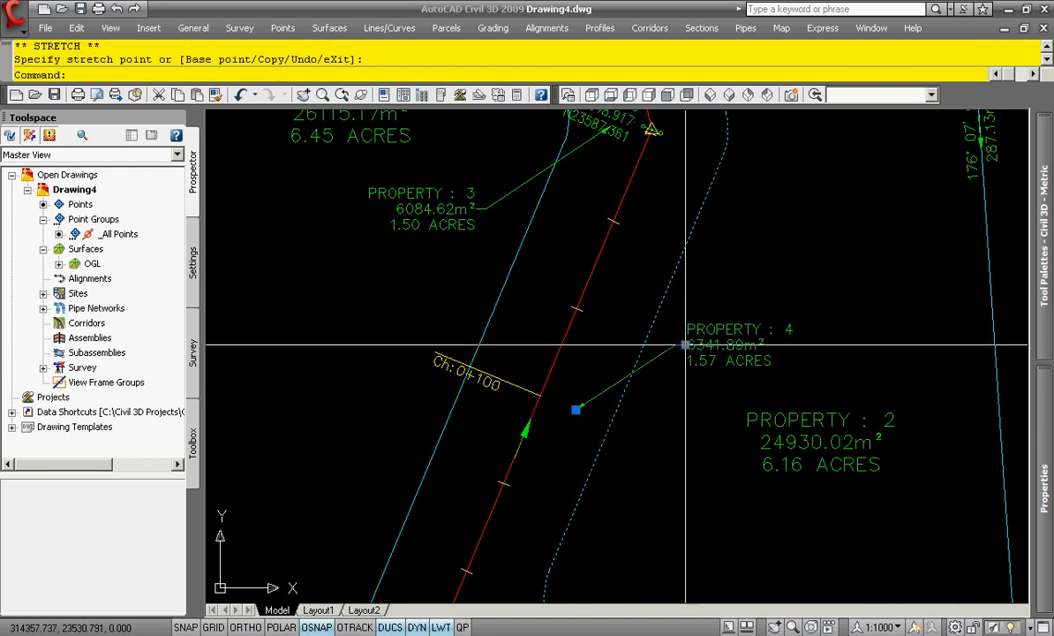
pyautogui.press('Escape')
# Examine the overall parcel layout and the repositioned right-of-way labels
pyautogui.moveTo(652, 356)
pyautogui.mouseDown(button='middle')
pyautogui.moveTo(631, 347)
pyautogui.moveTo(626, 326)
pyautogui.moveTo(564, 430)
pyautogui.mouseUp(button='middle')
pyautogui.scroll(-4, 565, 430)
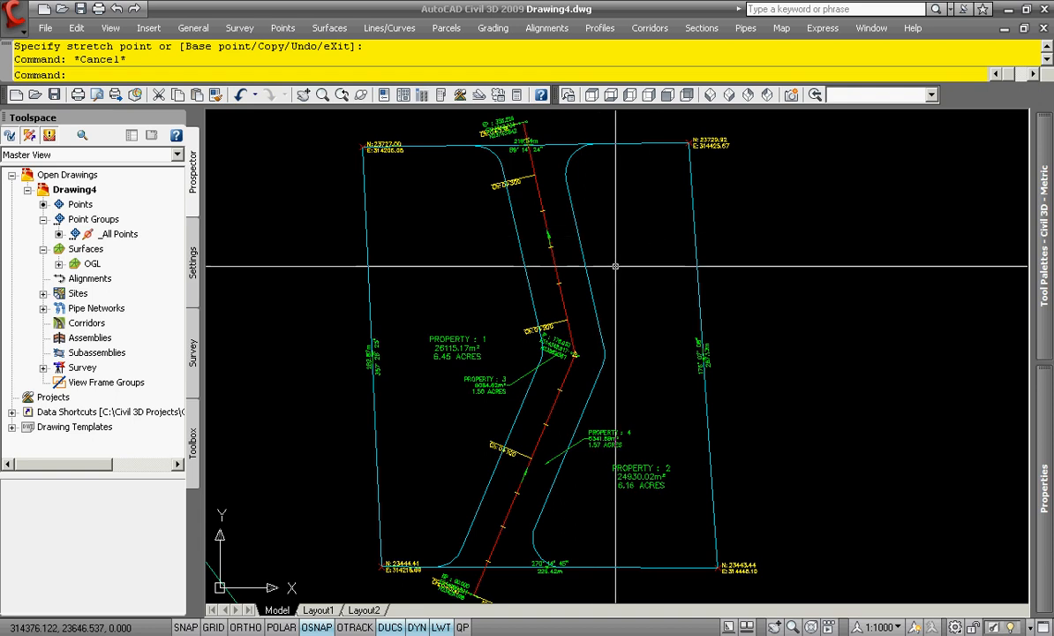
pyautogui.scroll(2, 612, 492)
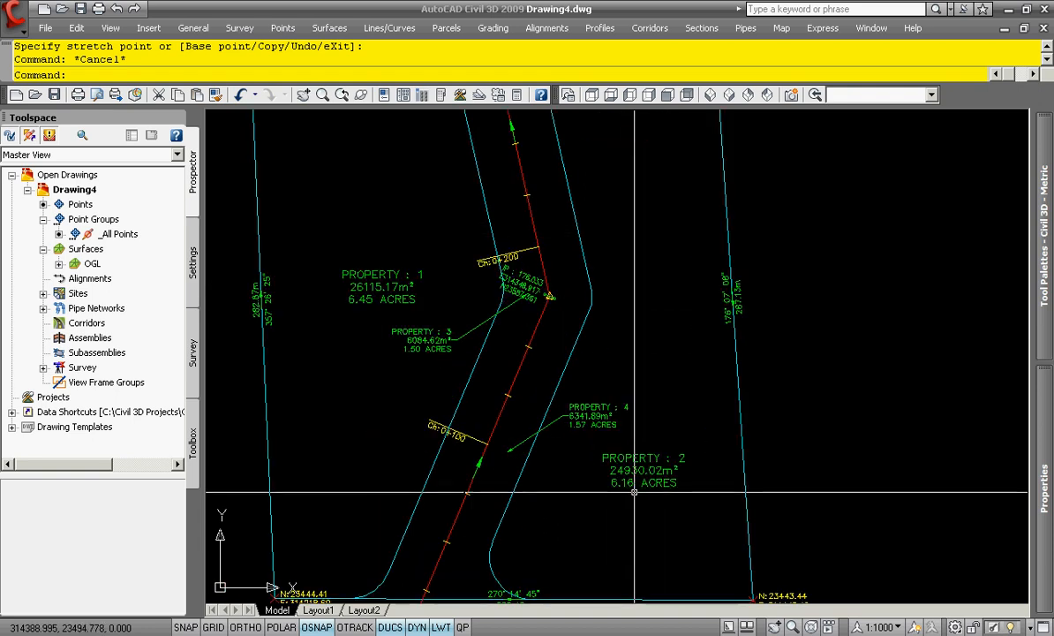
pyautogui.scroll(2, 650, 477)
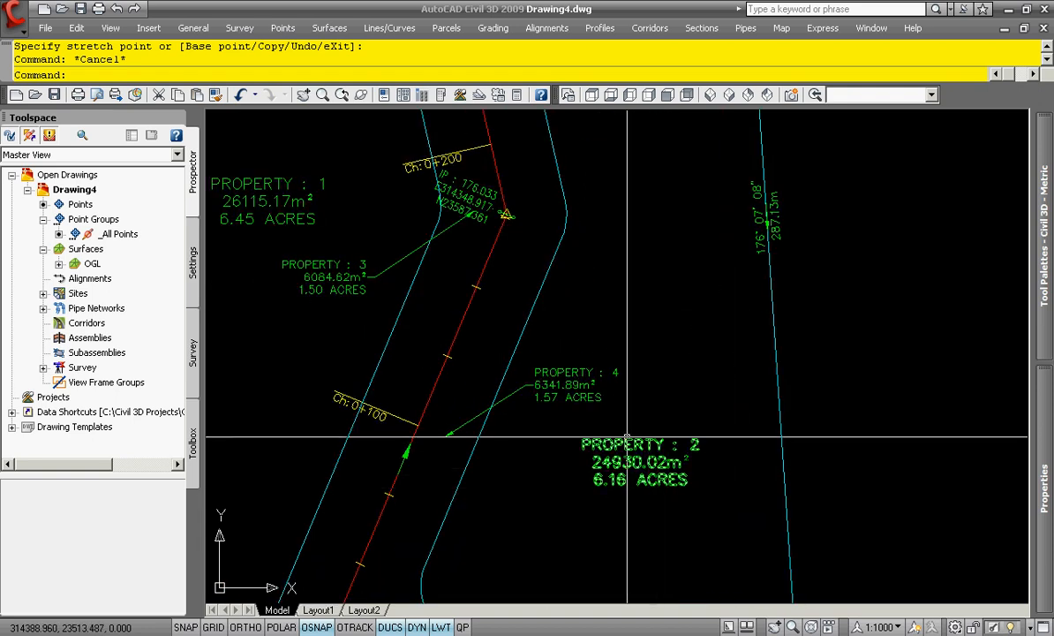
pyautogui.scroll(-3, 652, 461)
pyautogui.scroll(1, 654, 418)
pyautogui.moveTo(668, 335); pyautogui.dragTo(677, 365, button='middle')
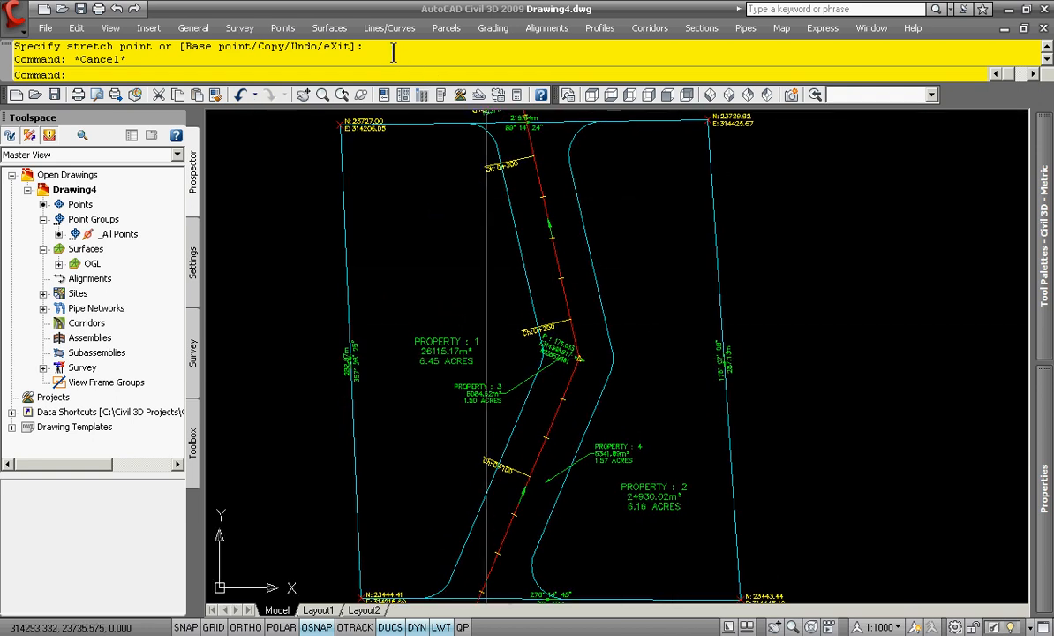
pyautogui.click(447, 29)
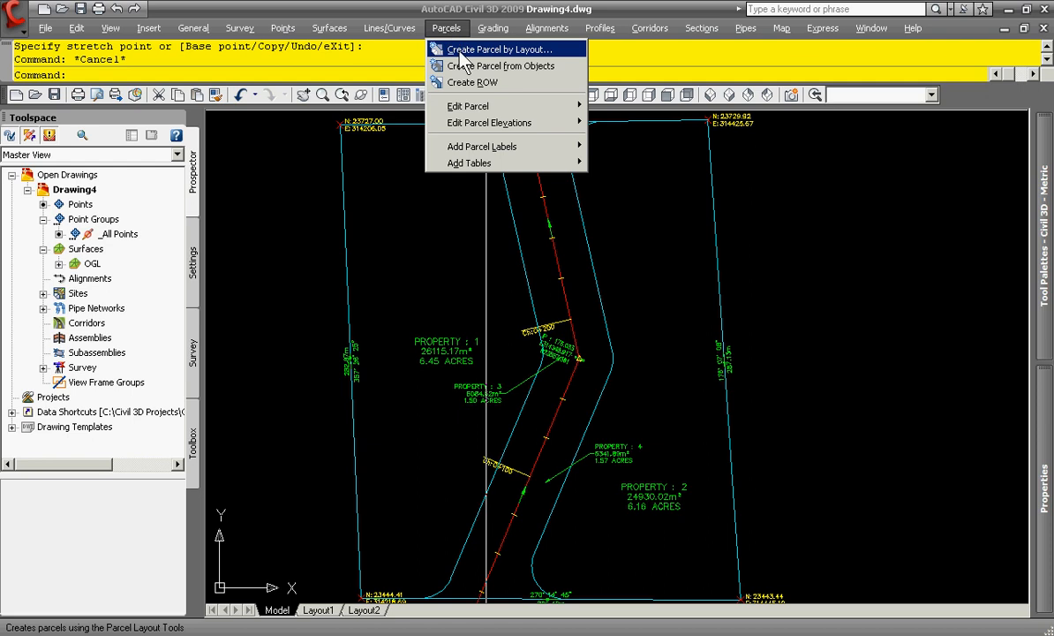
pyautogui.click(460, 51)
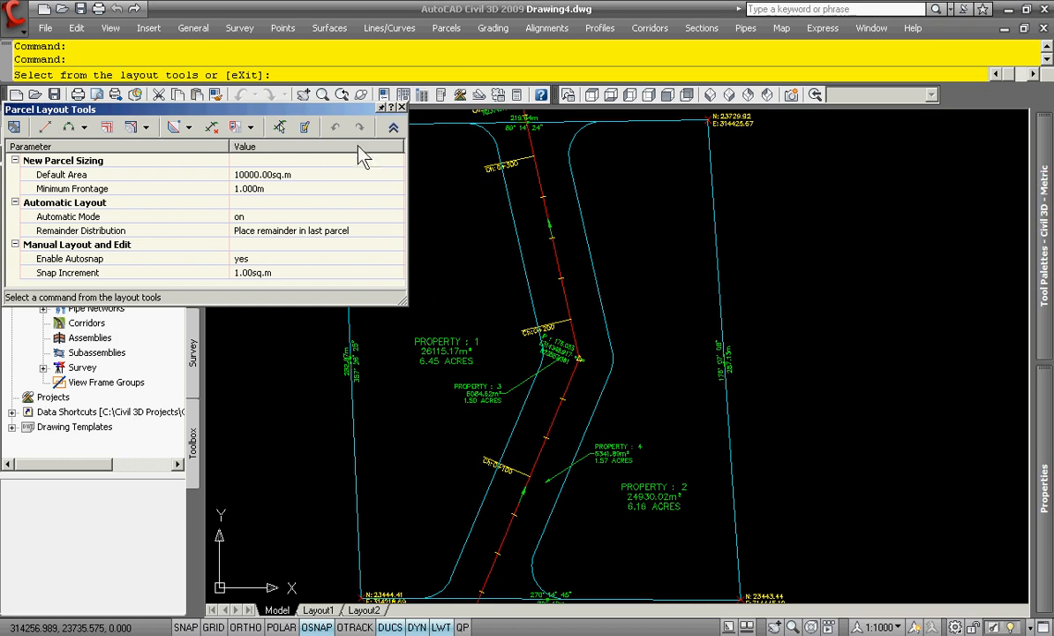
pyautogui.click(403, 108)
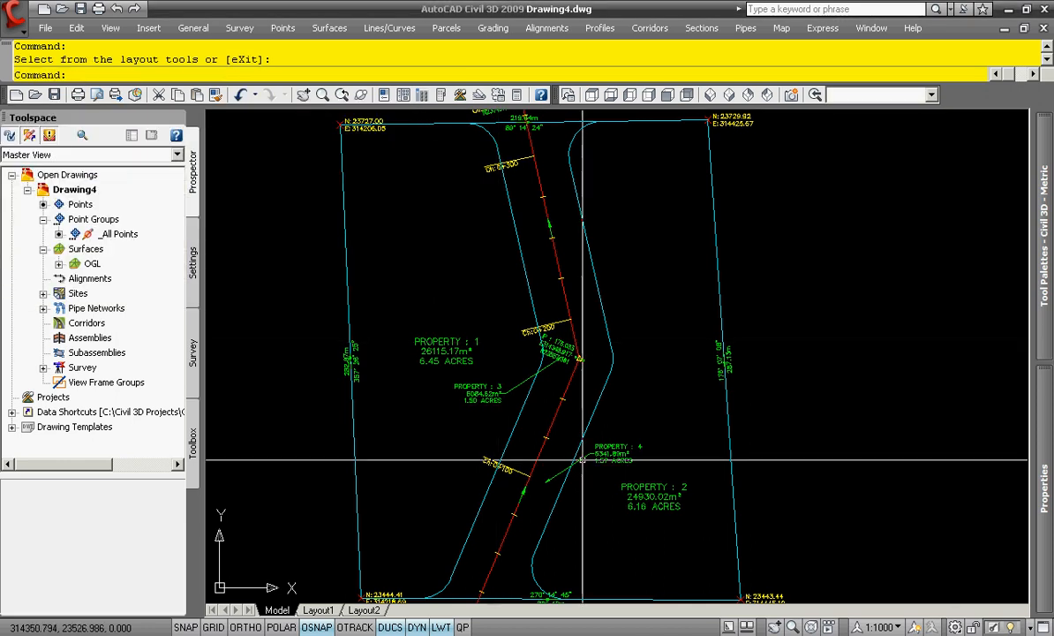
# Inspect the area label of Property 2 up close
pyautogui.scroll(3, 689, 521)
pyautogui.scroll(3, 689, 520)
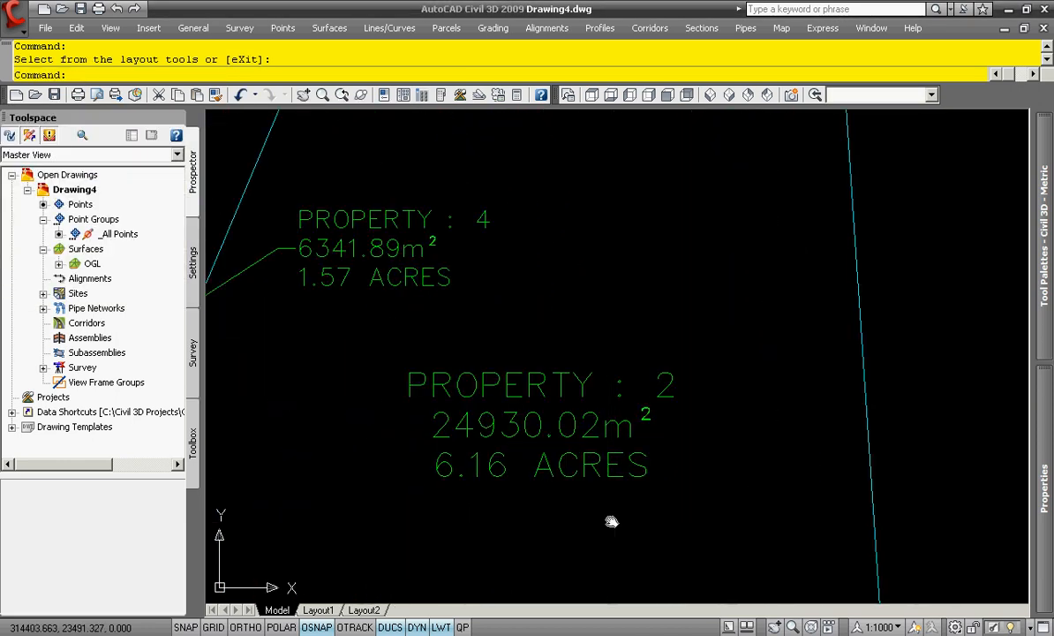
pyautogui.moveTo(612, 519); pyautogui.dragTo(608, 435, button='middle')
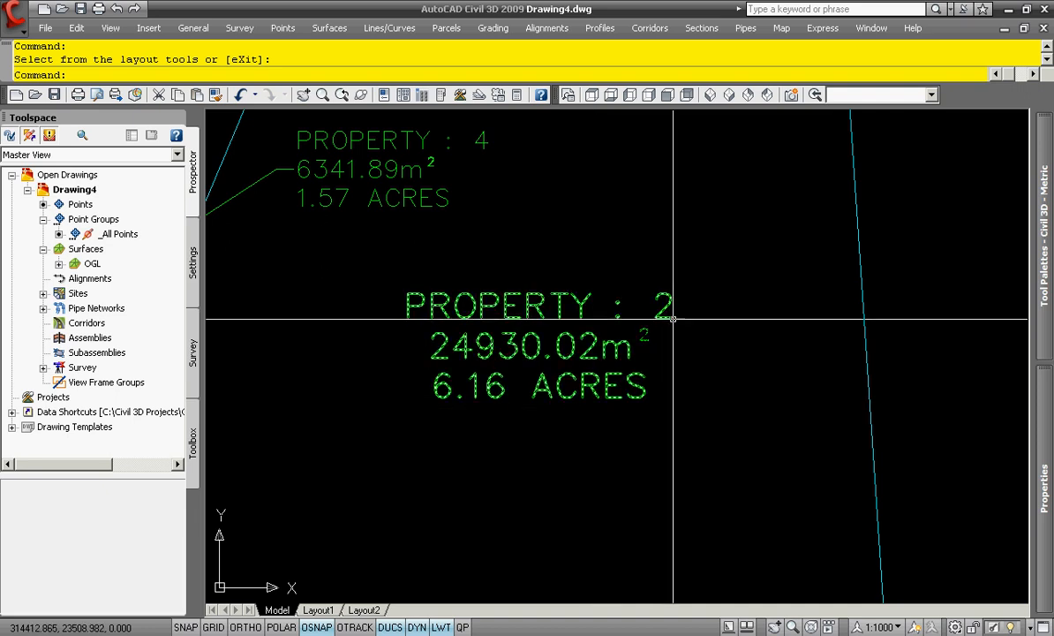
pyautogui.scroll(2, 485, 364)
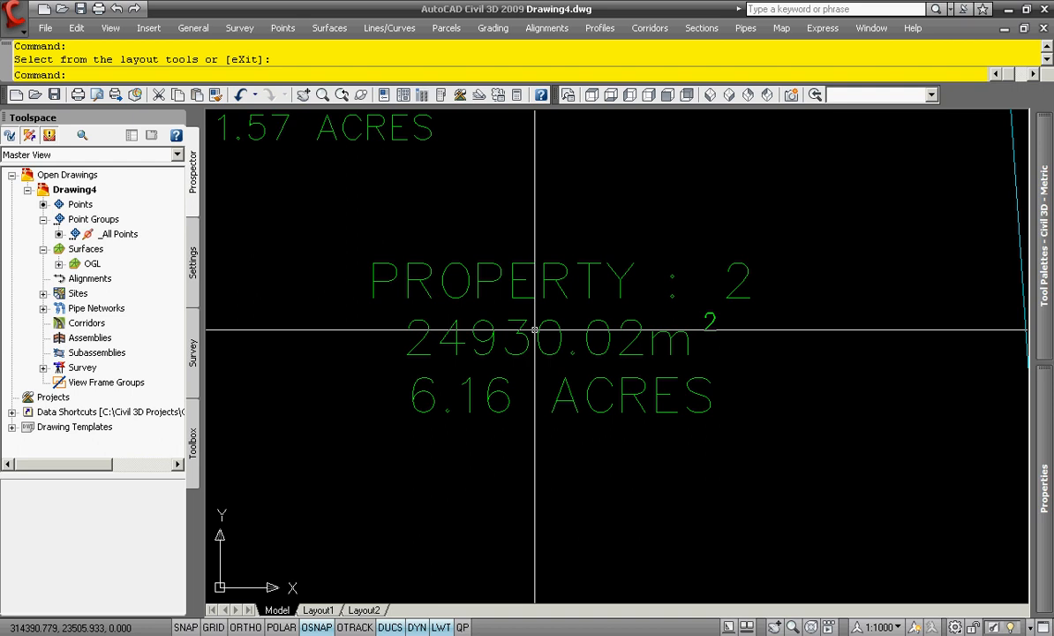
pyautogui.scroll(-10, 536, 330)
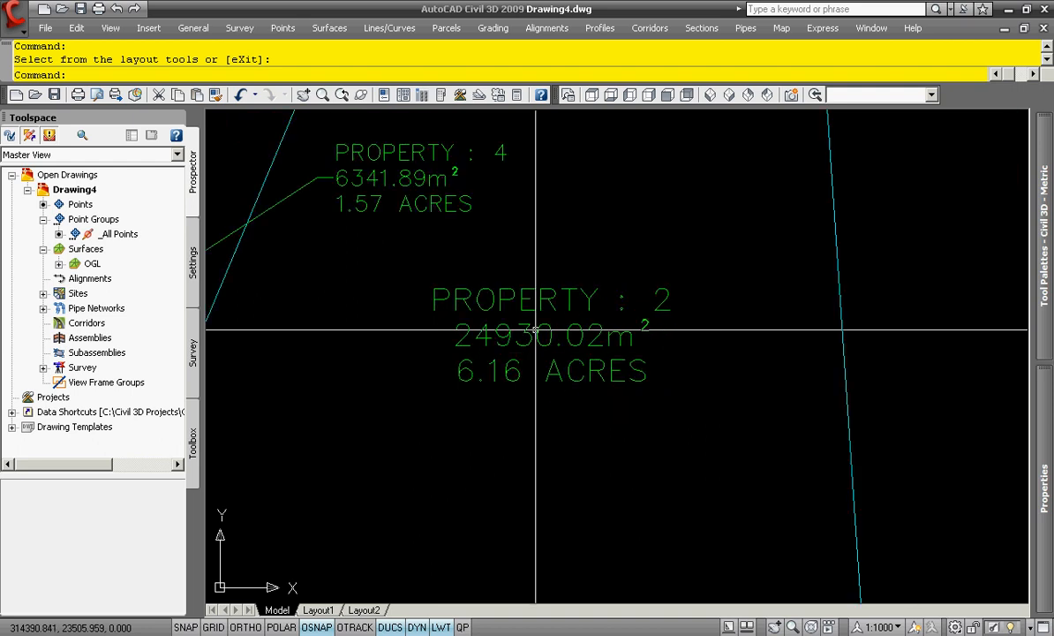
# Start Slide Angle - Create with a 2500 sq.m default area, Property parcel style and Name Square meter & Acre area labels in Site 1
pyautogui.click(446, 28)
pyautogui.click(468, 47)
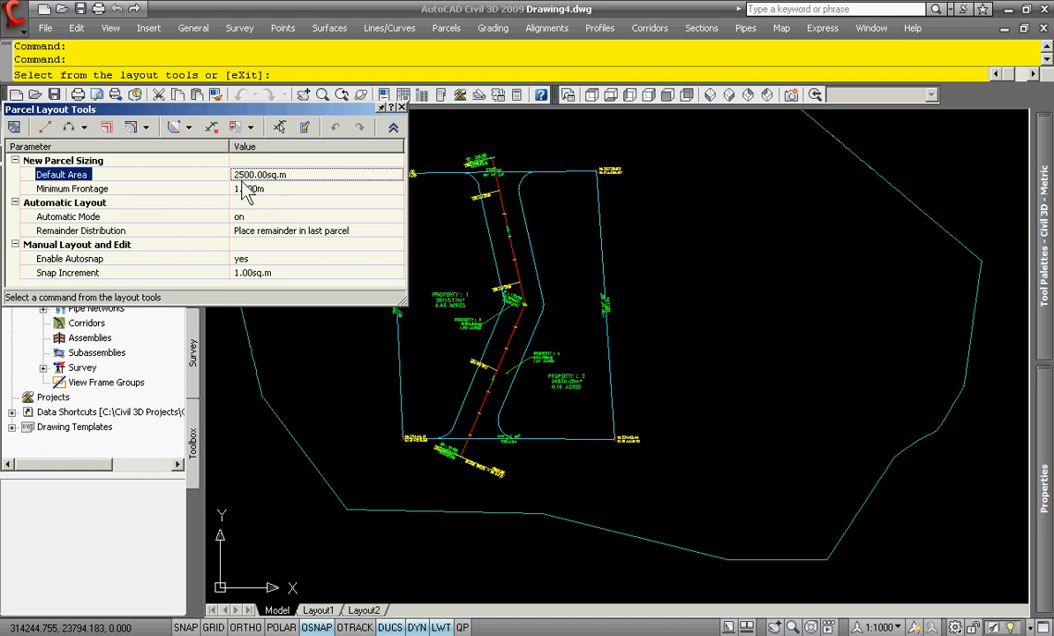
pyautogui.click(147, 129)
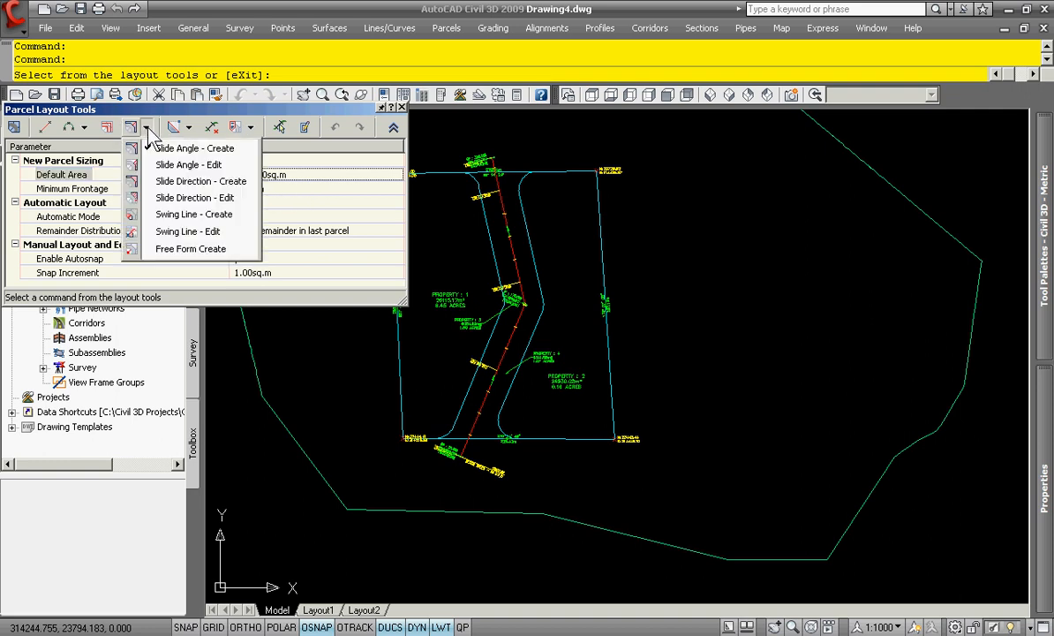
pyautogui.click(217, 150)
pyautogui.click(218, 313)
pyautogui.click(193, 349)
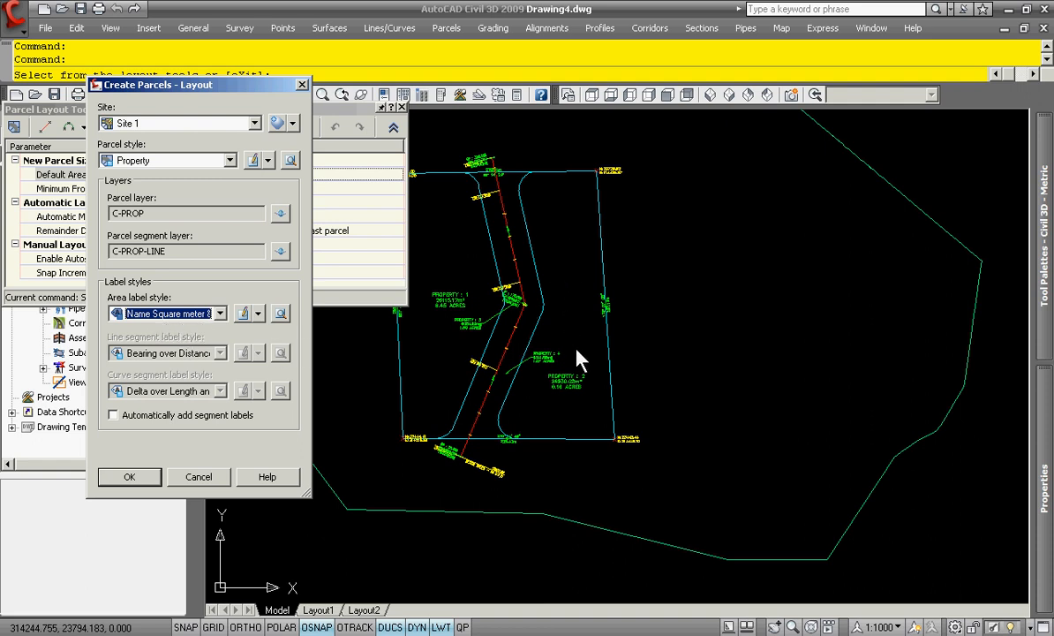
pyautogui.click(154, 474)
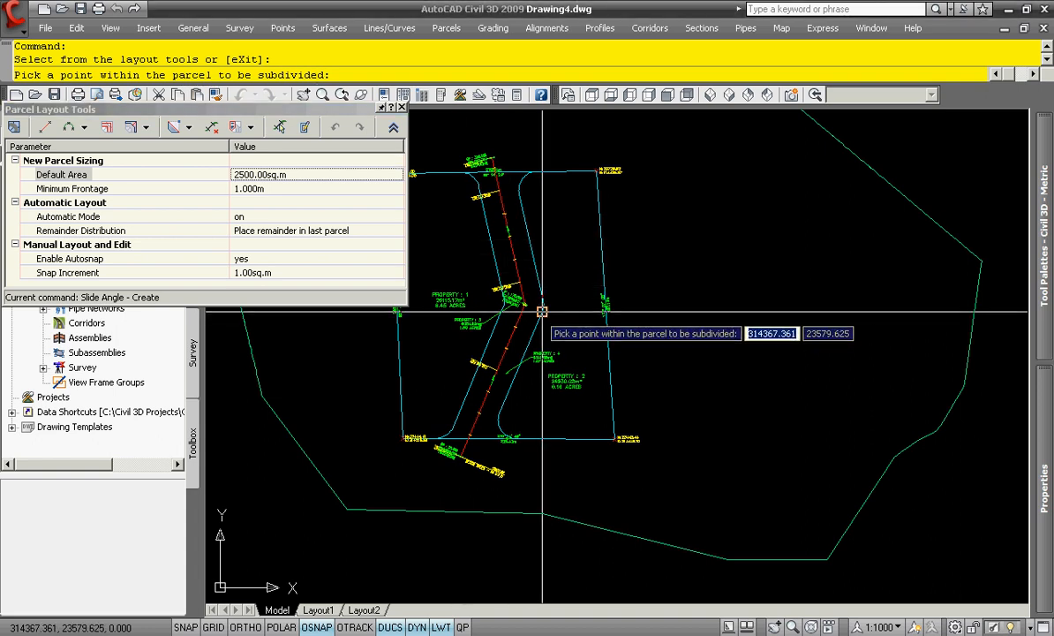
# Choose Property 2 for subdivision and define its frontage along the eastern right-of-way line, from the southern fillet to the northern fillet
pyautogui.press('F3')
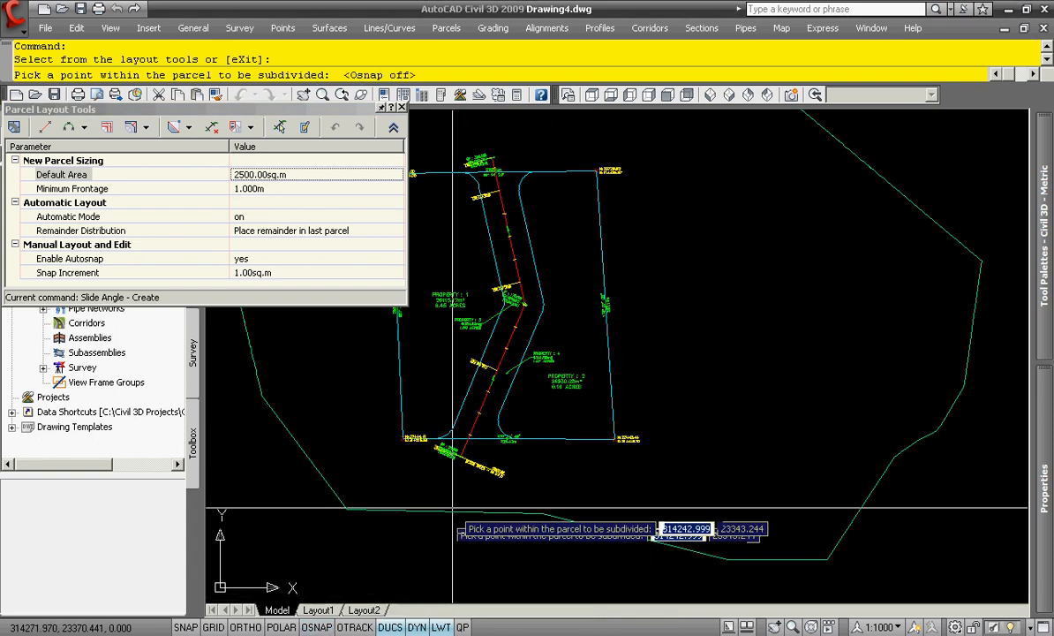
pyautogui.scroll(4, 569, 349)
pyautogui.click(569, 349)
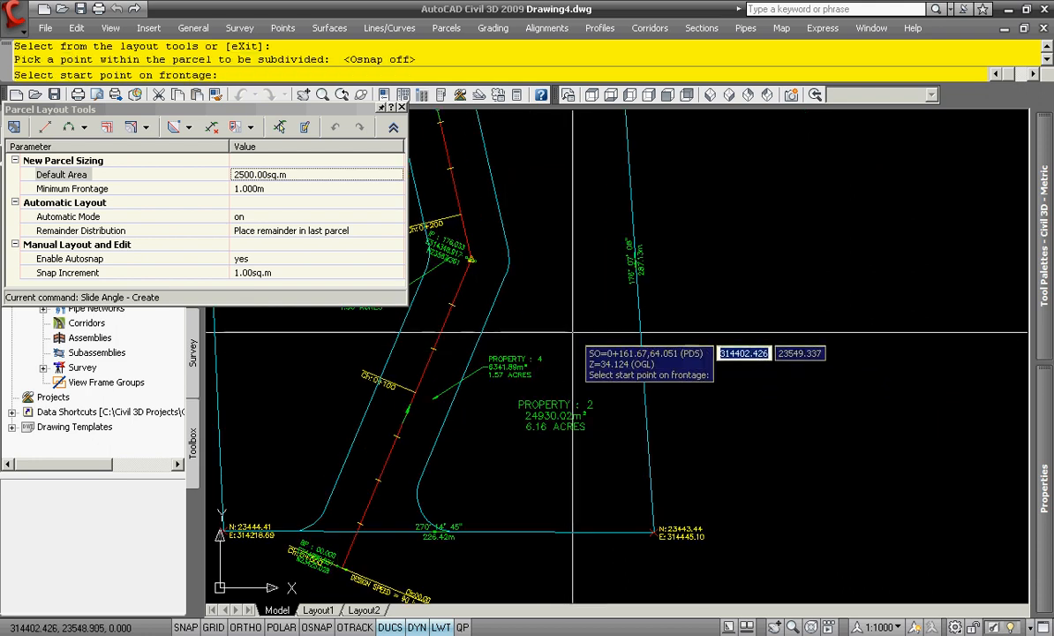
pyautogui.press('F3')
pyautogui.scroll(2, 411, 572)
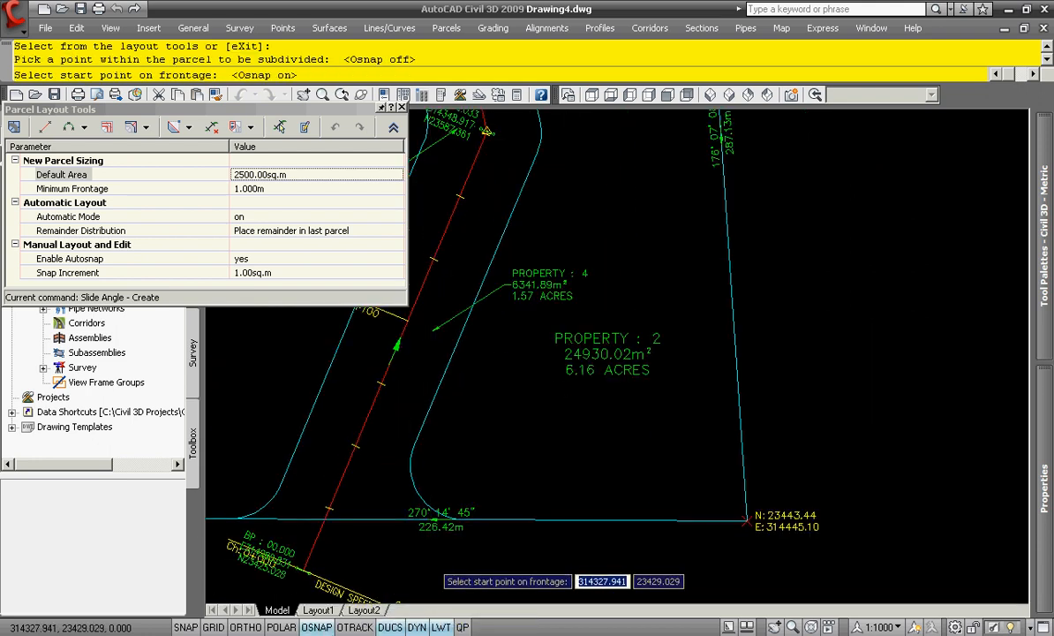
pyautogui.click(419, 444)
pyautogui.scroll(-4, 458, 445)
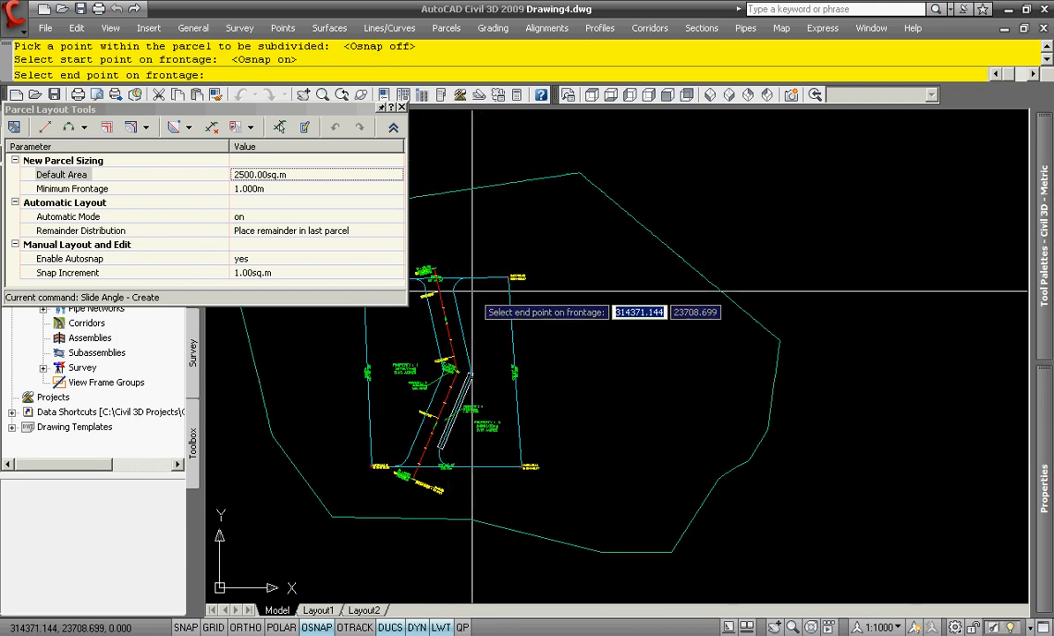
pyautogui.click(453, 293)
# Subdivide Property 2 at a 90° frontage angle into 2500 sq.m parcels and finish the parcel layout
pyautogui.write('90')
pyautogui.press('Return')
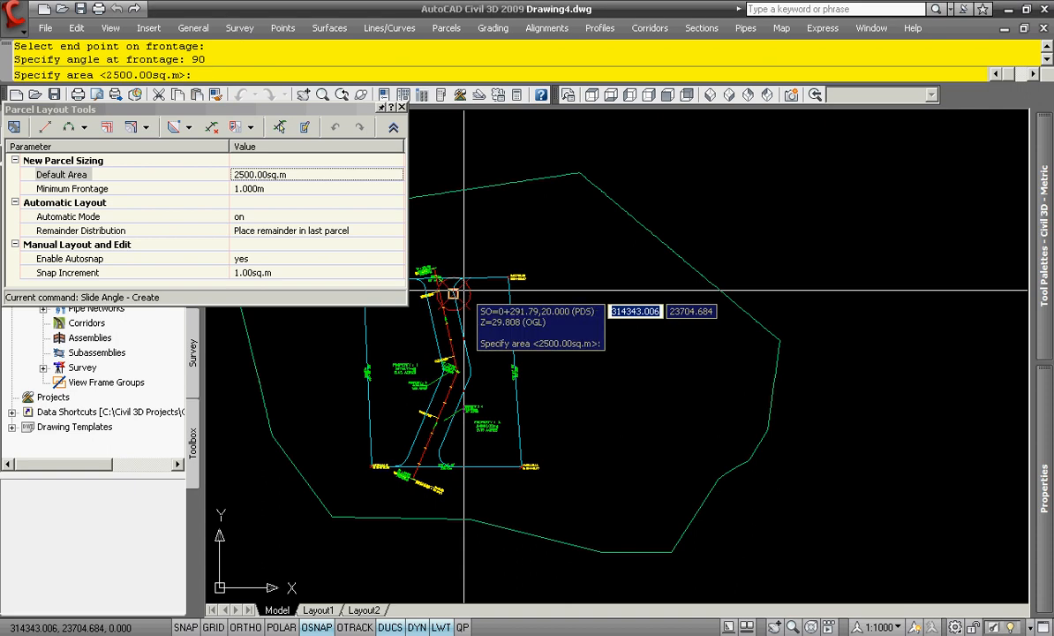
pyautogui.press('Return')
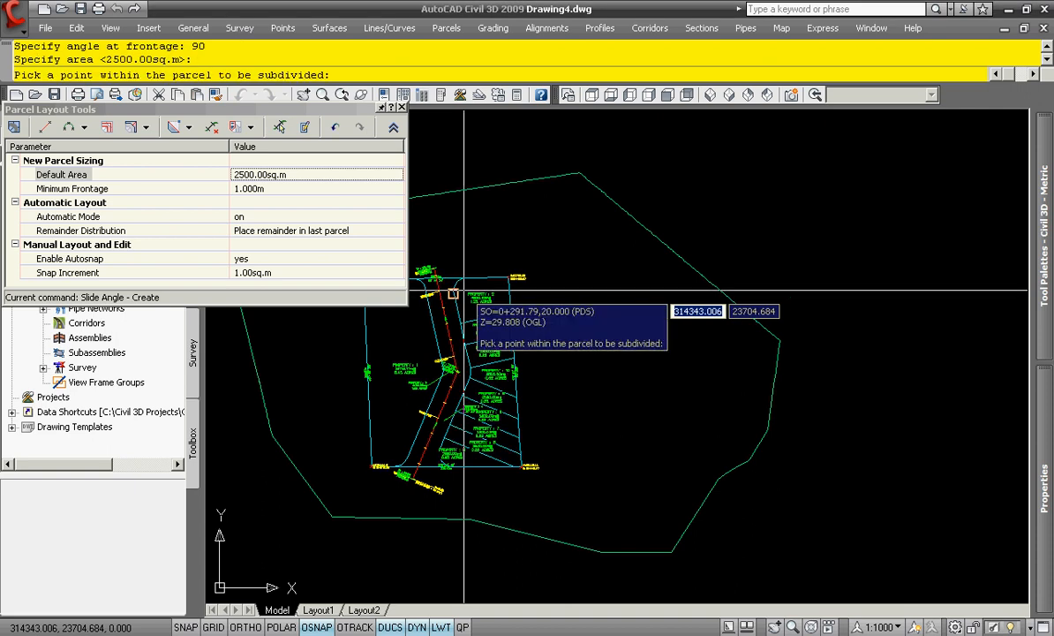
pyautogui.press('Return')
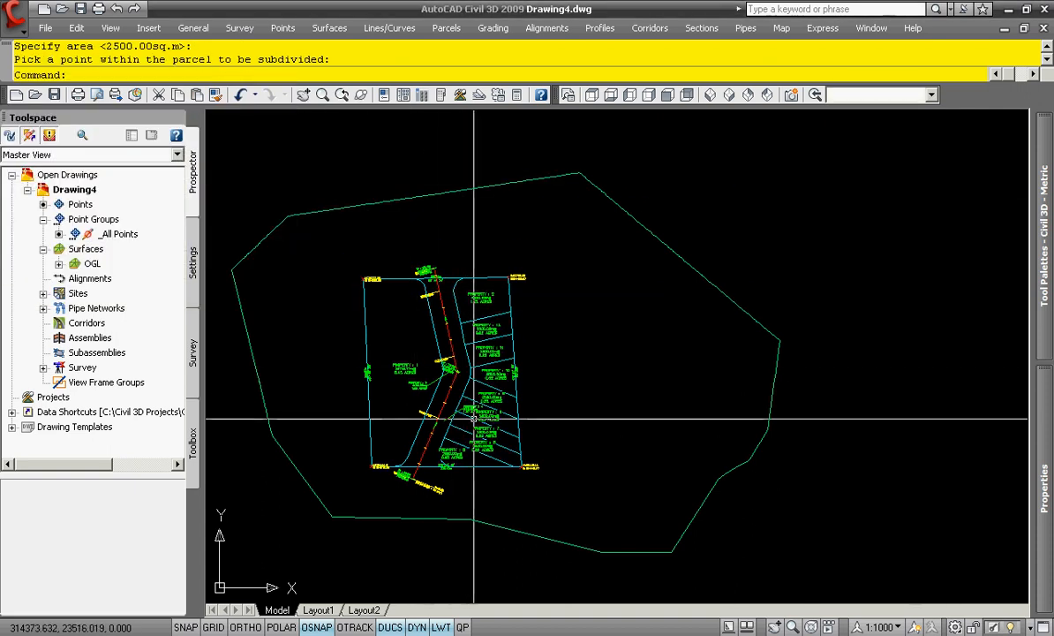
# Examine the subdivided parcels east of the right of way and their area labels, from the southern boundary to the northern one
pyautogui.scroll(5, 477, 458)
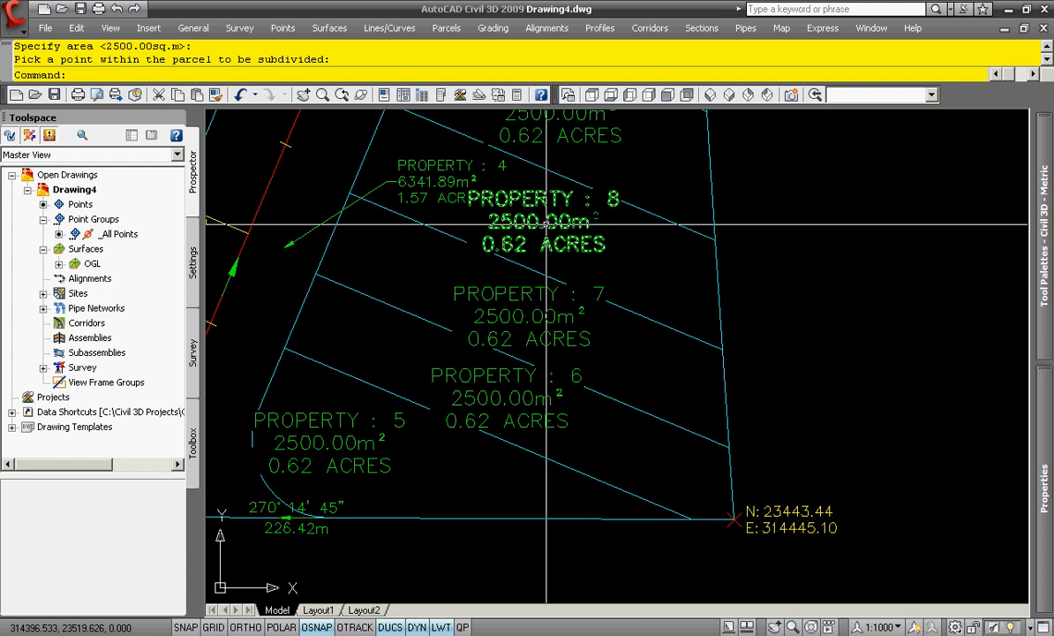
pyautogui.moveTo(610, 178); pyautogui.dragTo(605, 368, button='middle')
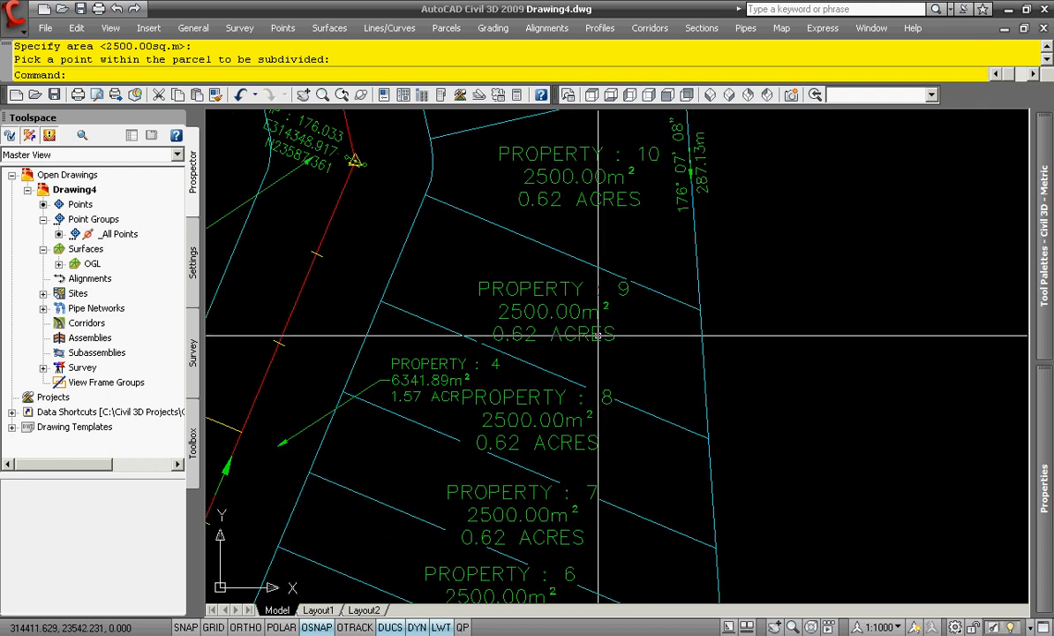
pyautogui.moveTo(605, 237)
pyautogui.mouseDown(button='middle')
pyautogui.moveTo(623, 252)
pyautogui.moveTo(618, 387)
pyautogui.mouseUp(button='middle')
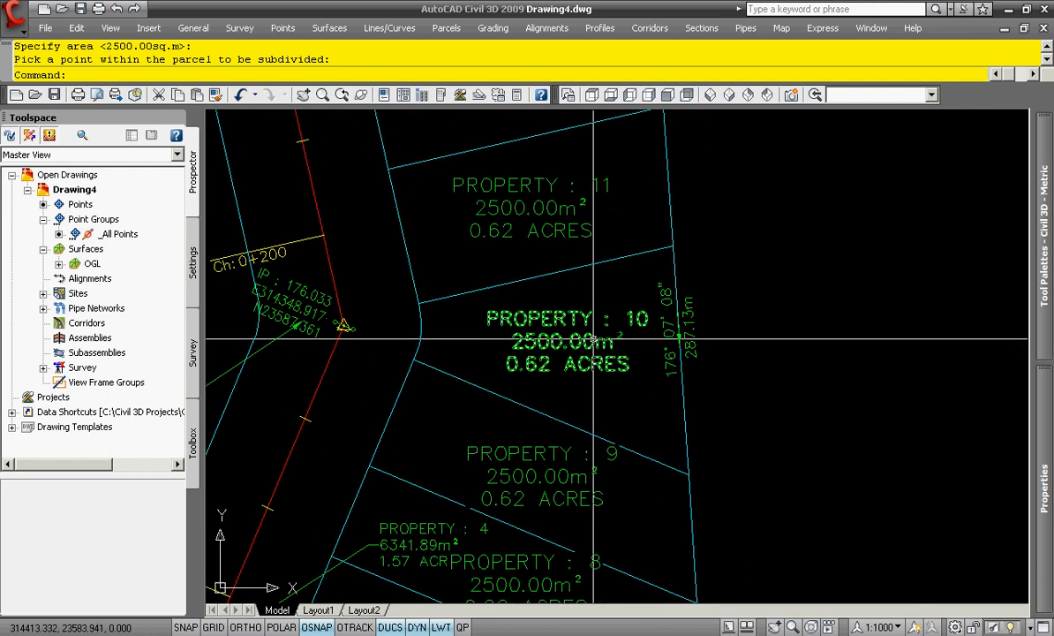
pyautogui.moveTo(562, 207); pyautogui.dragTo(578, 361, button='middle')
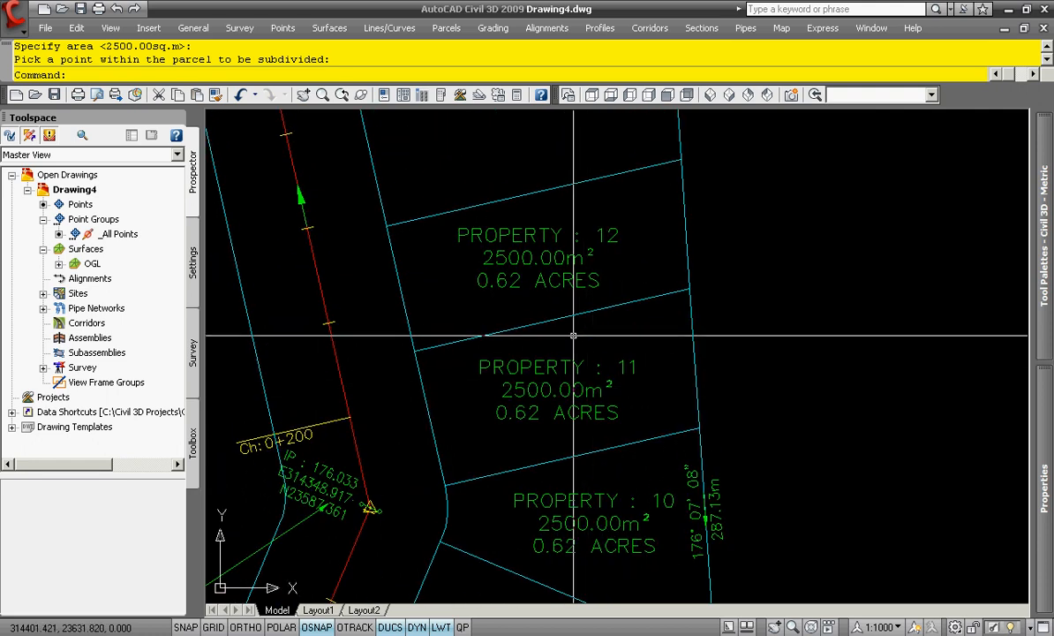
pyautogui.scroll(2, 557, 254)
pyautogui.moveTo(557, 254)
pyautogui.mouseDown(button='middle')
pyautogui.moveTo(559, 386)
pyautogui.moveTo(539, 482)
pyautogui.mouseUp(button='middle')
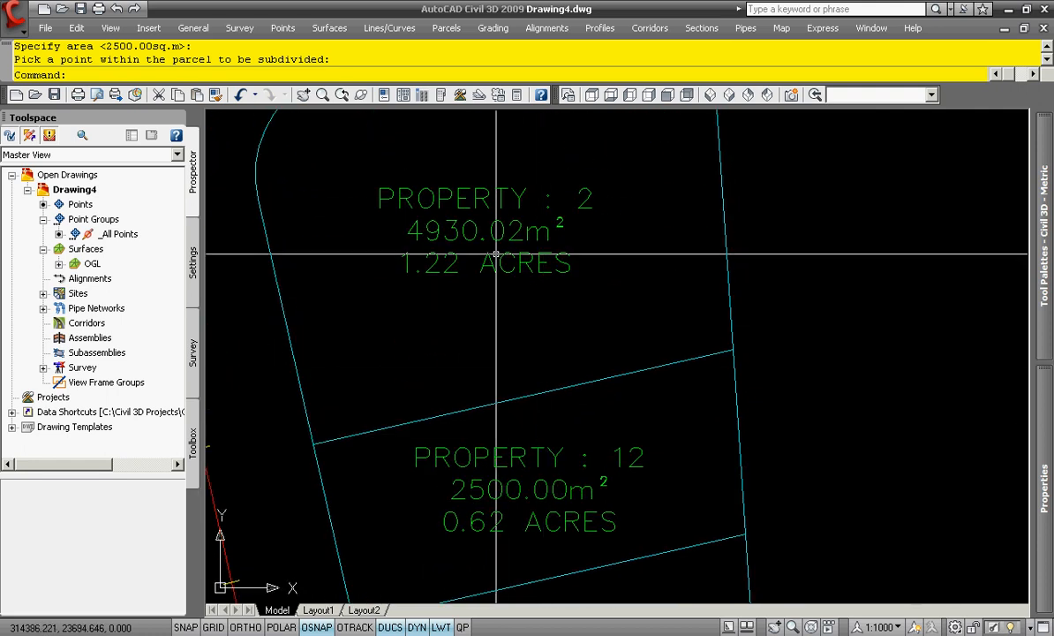
pyautogui.scroll(-6, 577, 235)
pyautogui.moveTo(567, 431); pyautogui.dragTo(562, 299, button='middle')
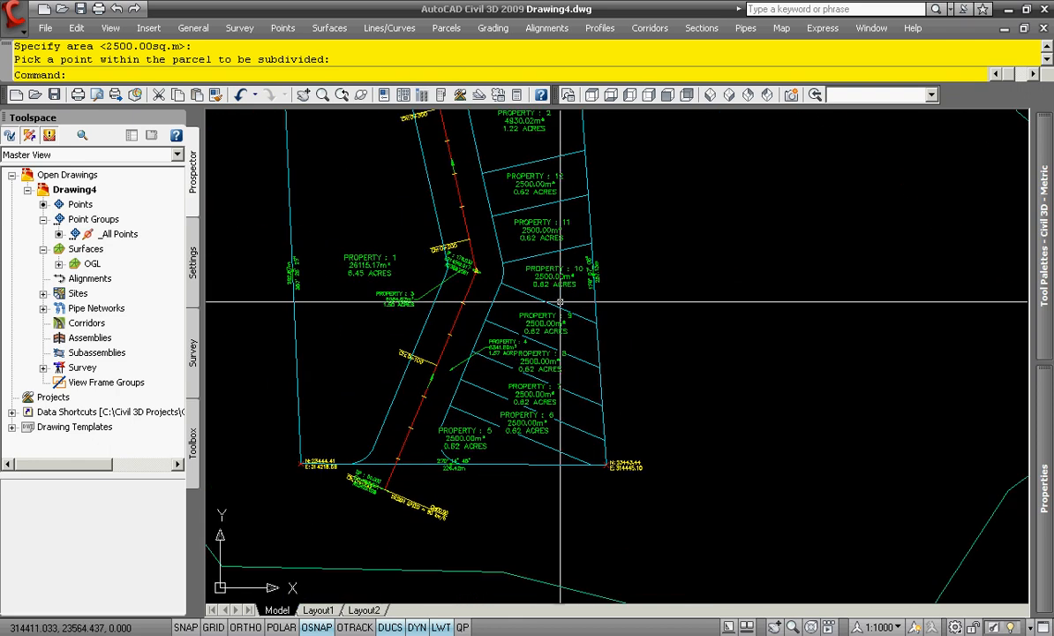
pyautogui.scroll(2, 537, 442)
pyautogui.scroll(2, 528, 457)
pyautogui.scroll(-4, 528, 458)
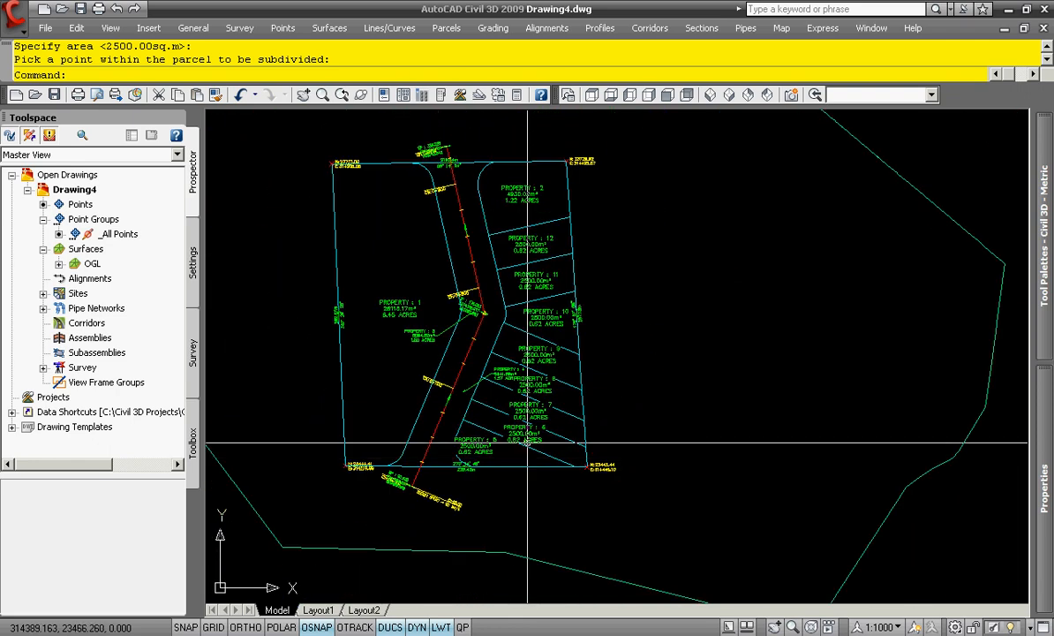